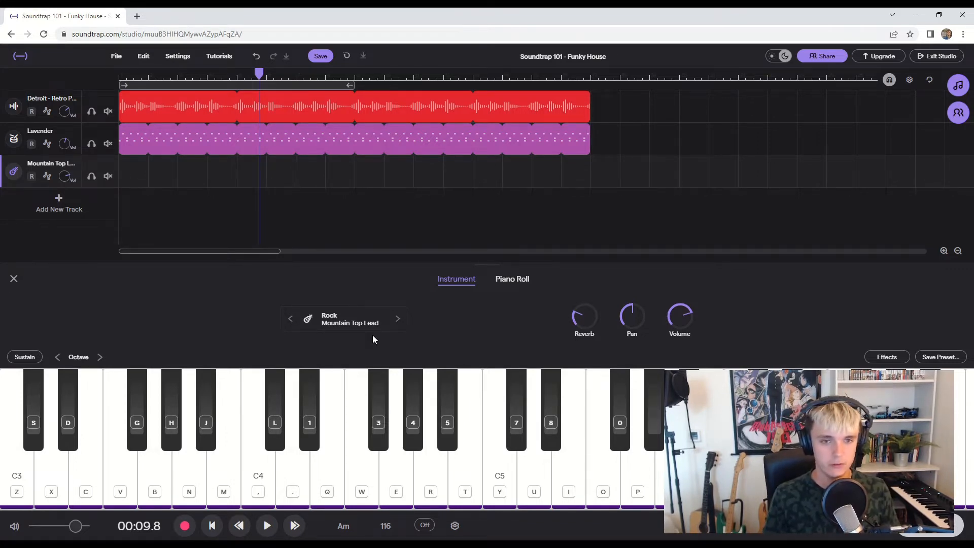
Step: Change the Mountain Top Lead track's instrument to the Attack Bass preset from the Bass - Synth category of Guitar and Bass
click(343, 319)
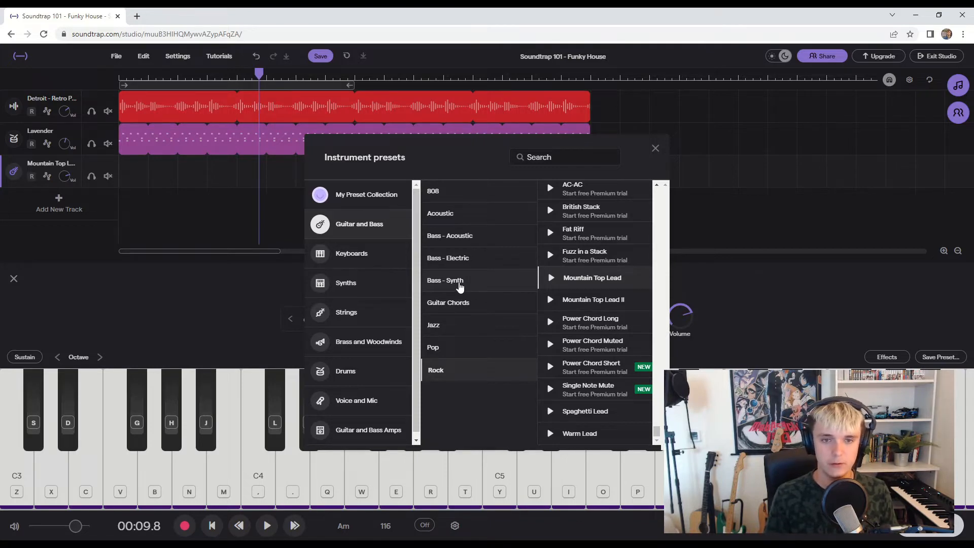
click(459, 287)
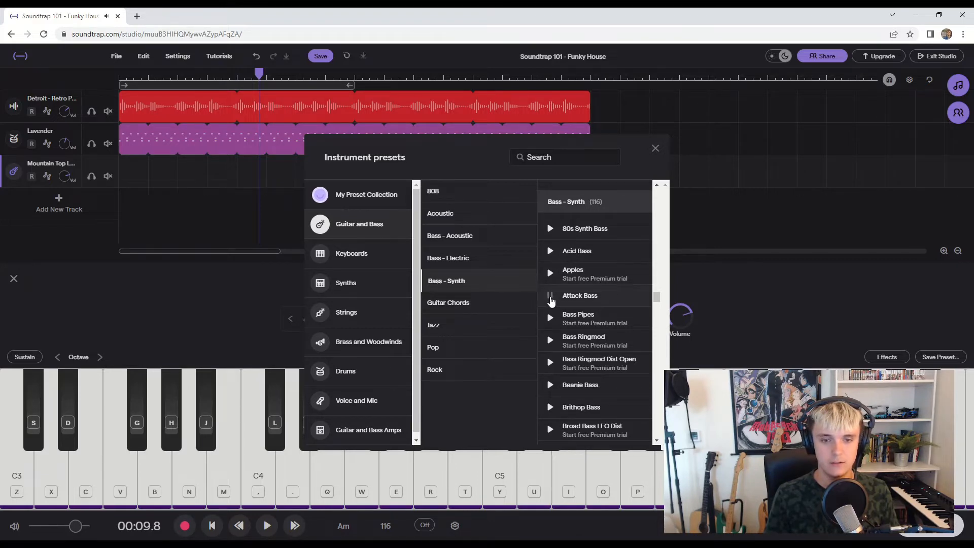
click(601, 302)
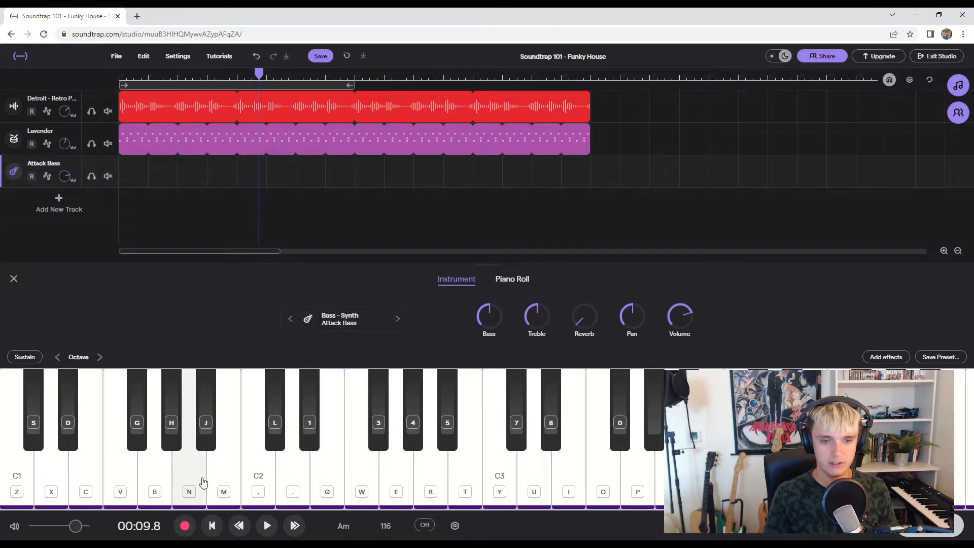
Step: Audition low notes such as A, B, C and D with the Attack Bass instrument to find a bassline idea
click(269, 494)
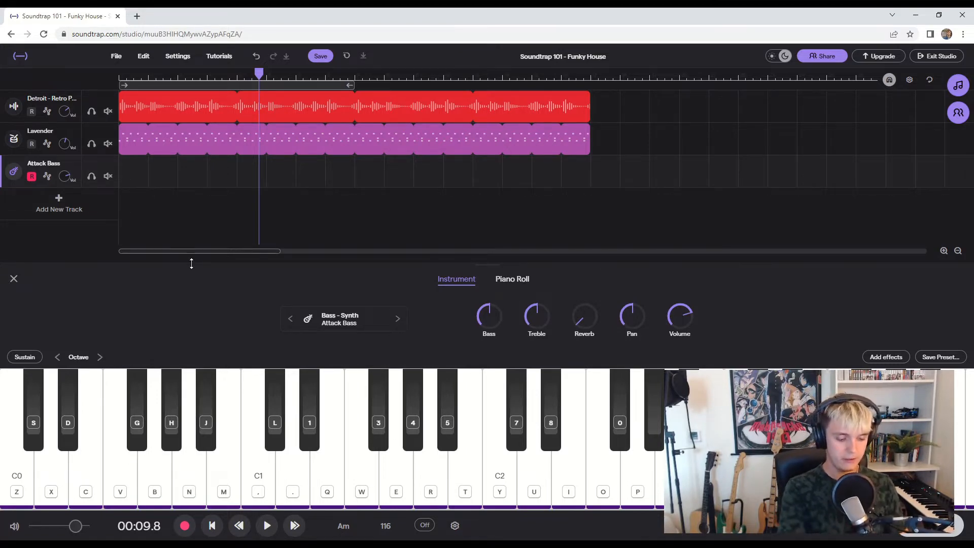
key(h)
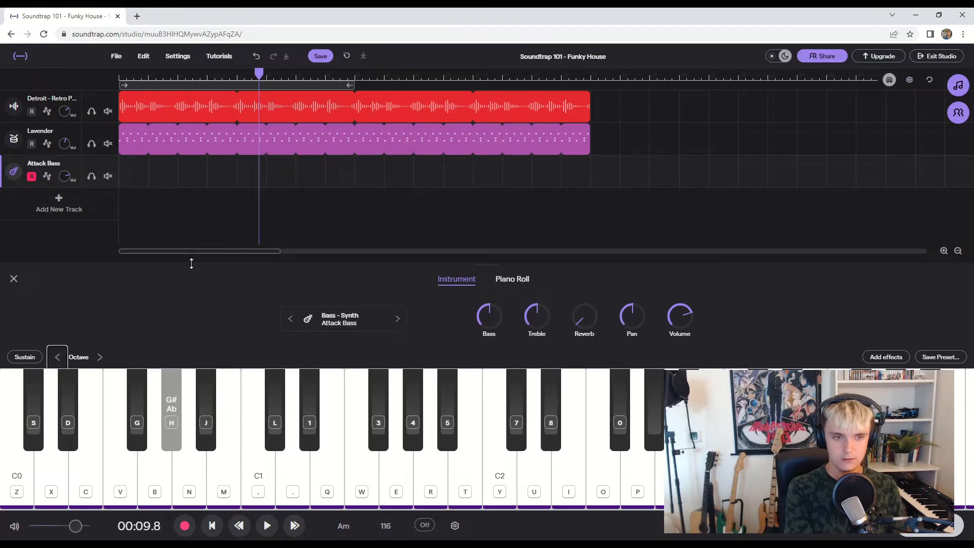
key(j)
key(j)
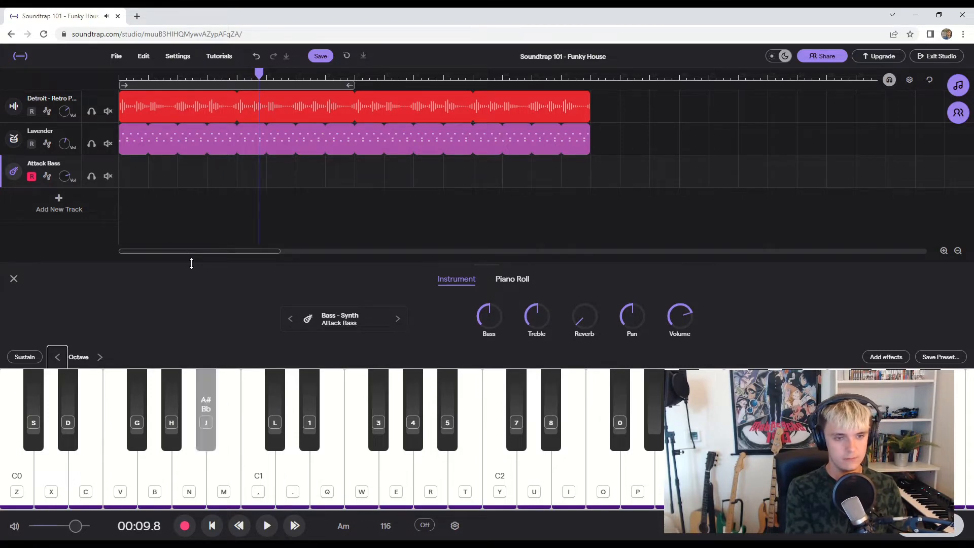
key(n)
key(m)
key(m)
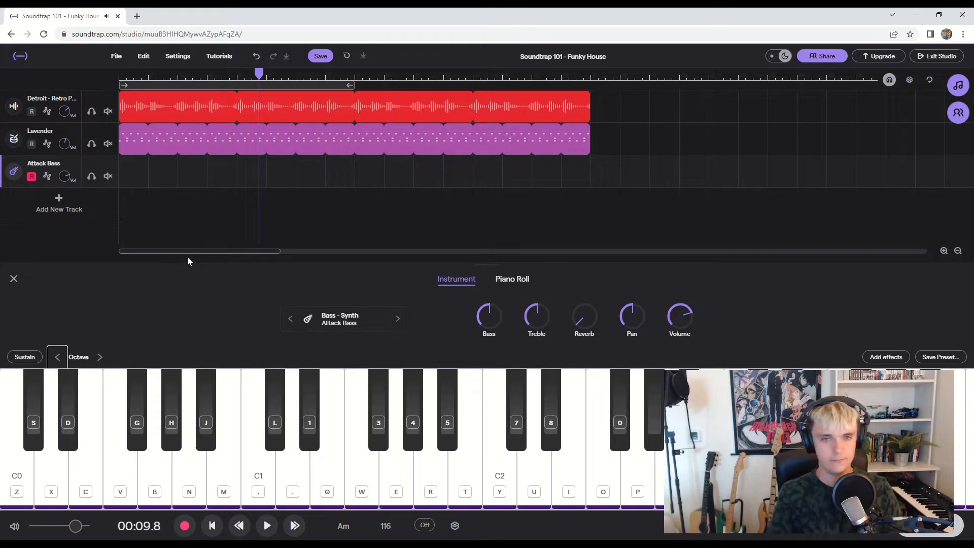
key(z)
key(n)
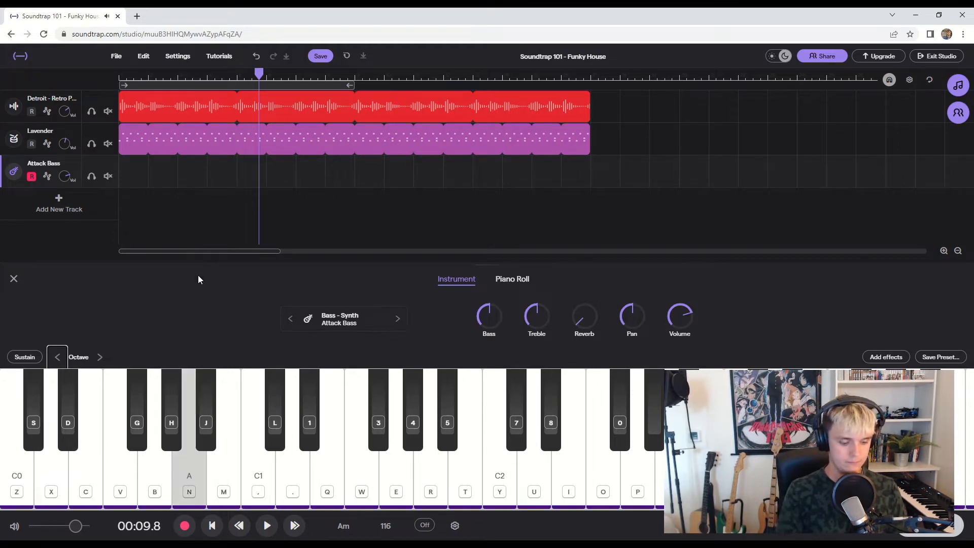
key(n)
key(comma)
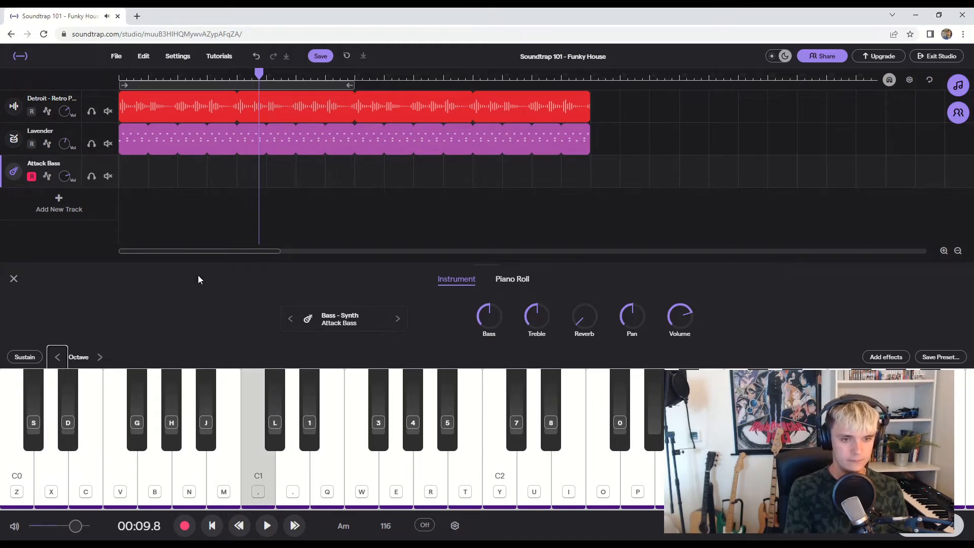
key(period)
key(x)
key(x)
key(x)
key(z)
key(x)
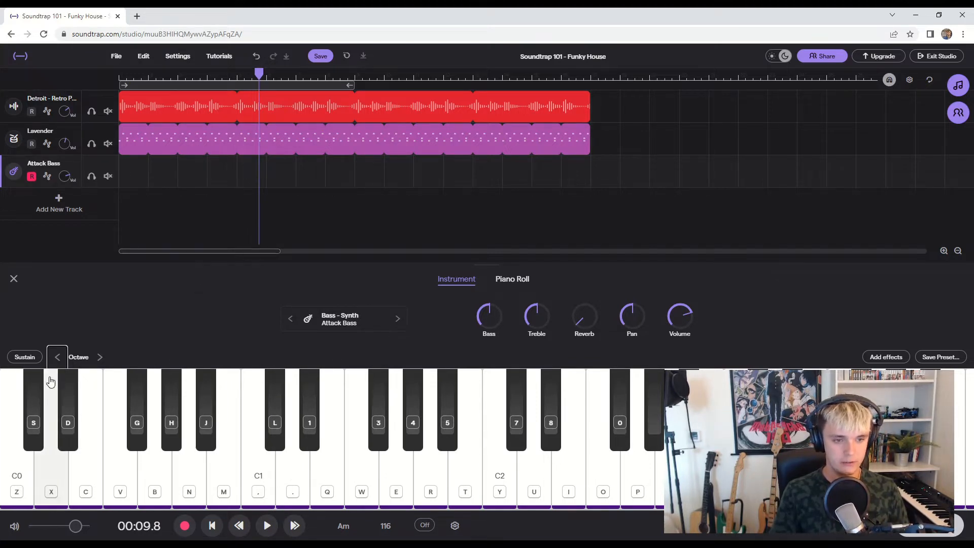
key(v)
key(v)
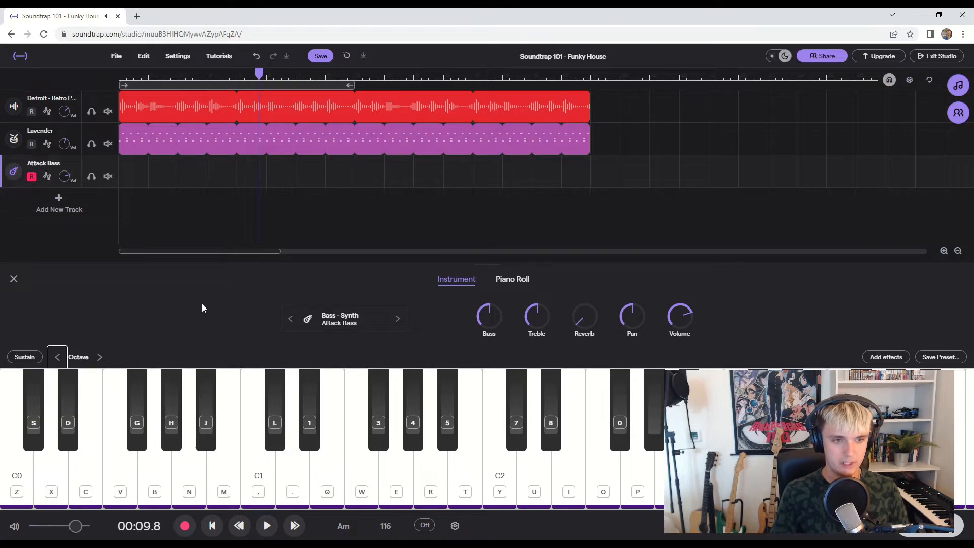
key(v)
key(x)
key(m)
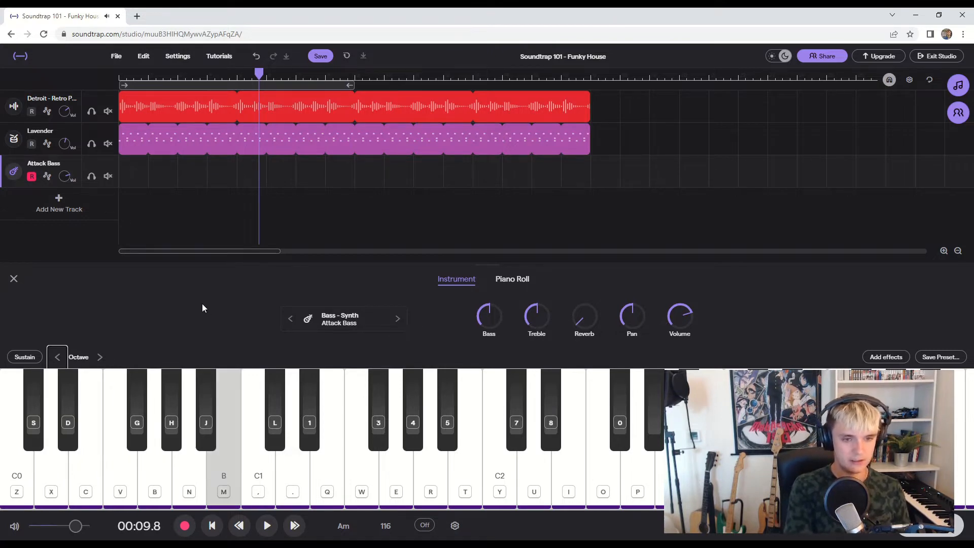
key(n)
key(comma)
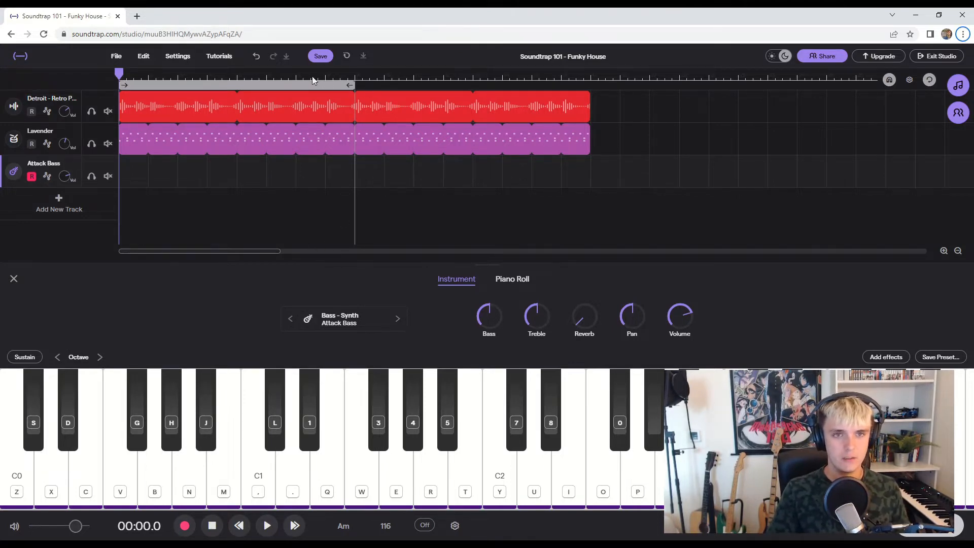
Step: Play the looped section from the start and listen to the Detroit track soloed before restoring the full mix
drag(324, 79, 11, 97)
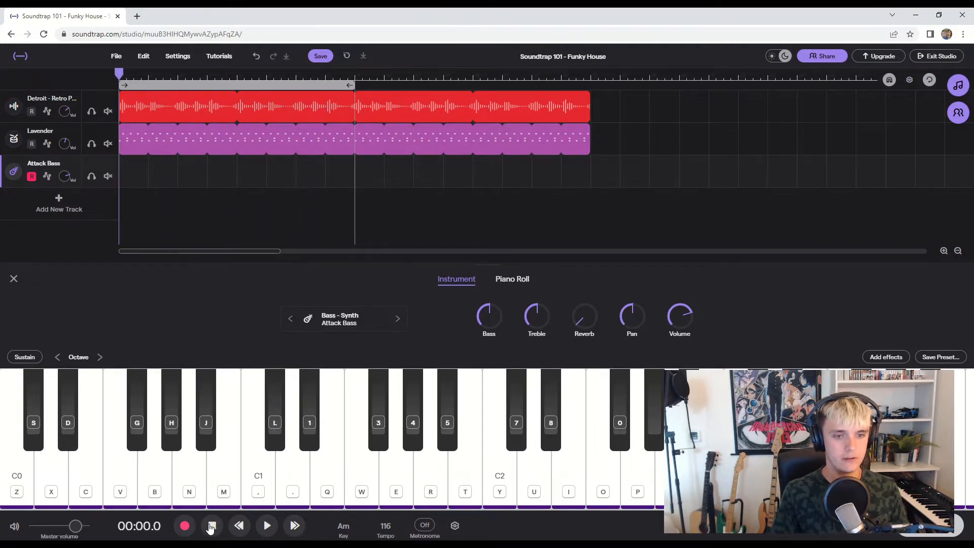
click(270, 528)
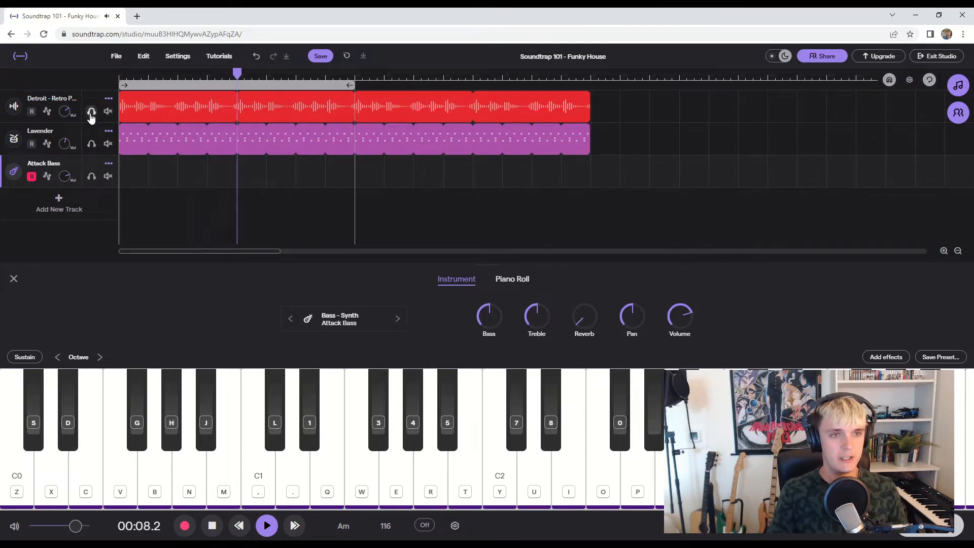
click(92, 115)
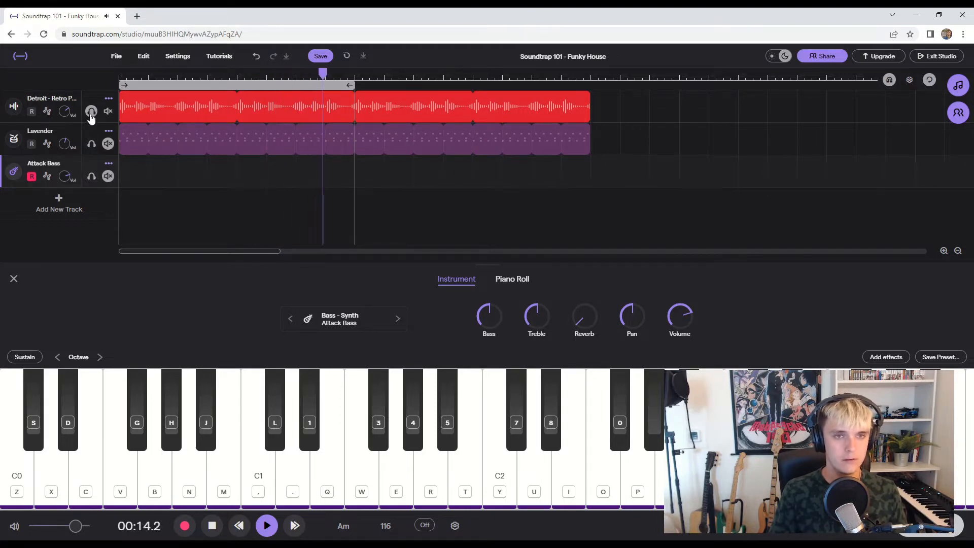
click(91, 114)
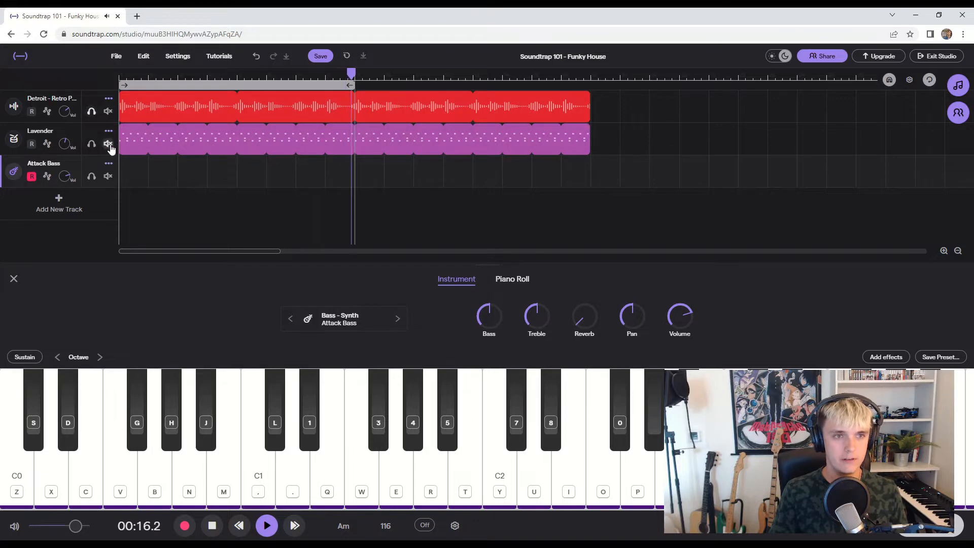
Step: Mute the Lavender drums and rehearse a bassline of mainly A, C and D notes over the looping Detroit track
click(108, 143)
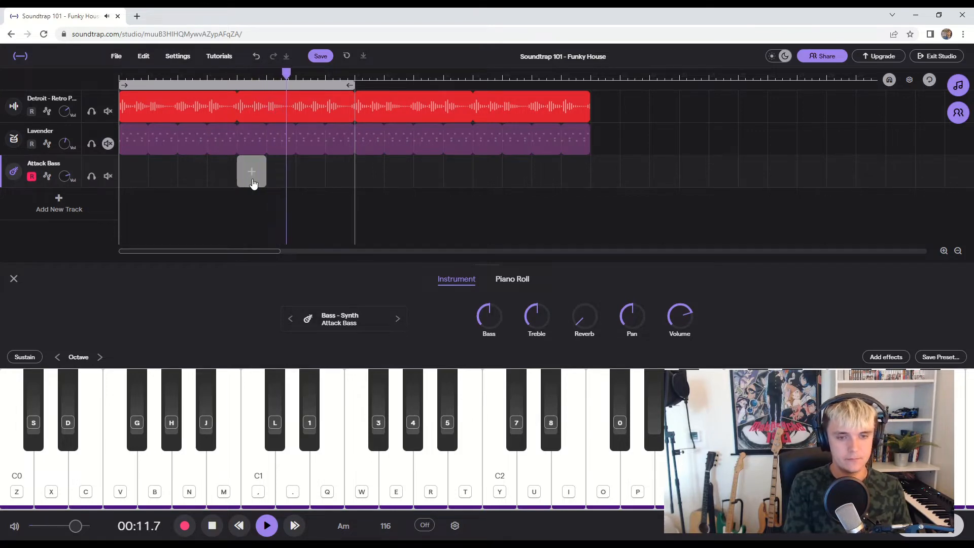
key(n)
key(comma)
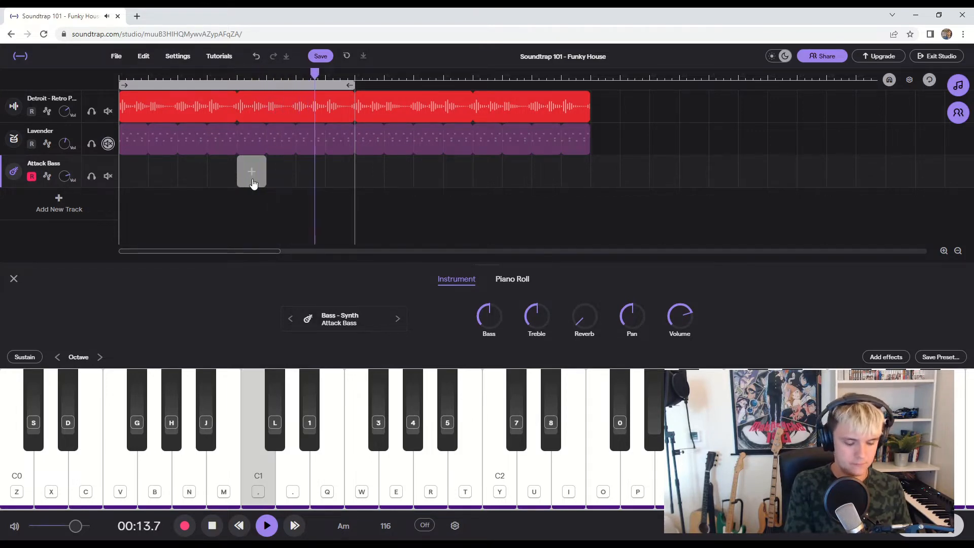
key(period)
key(x)
key(x)
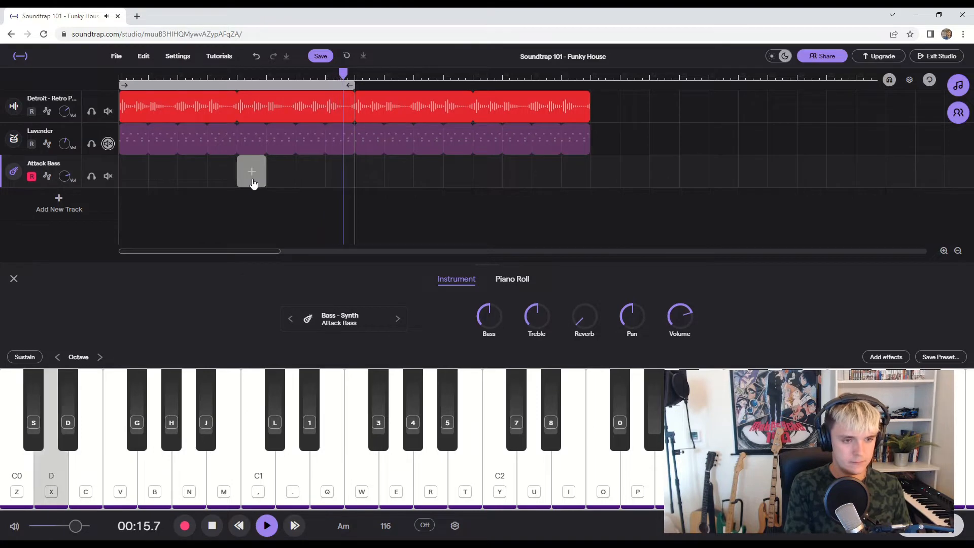
key(n)
key(comma)
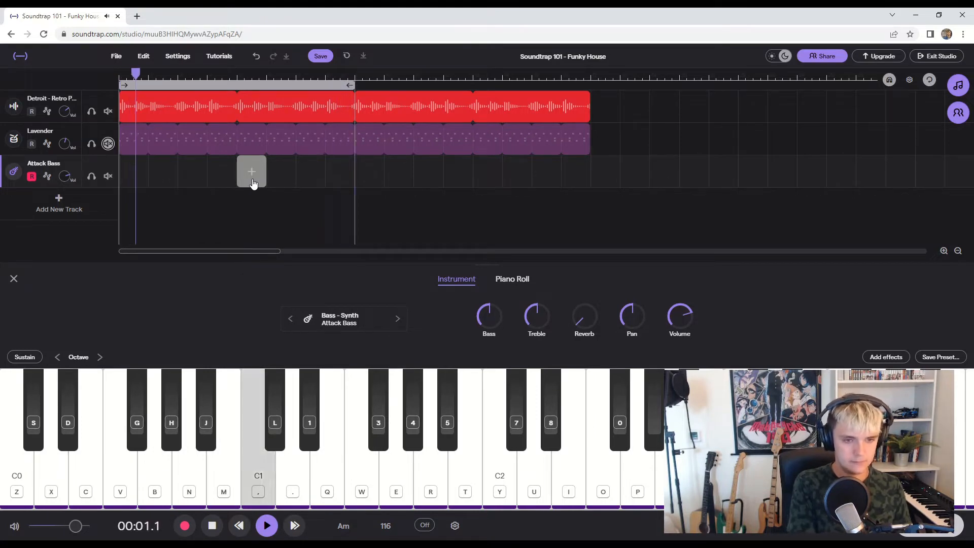
key(comma)
key(x)
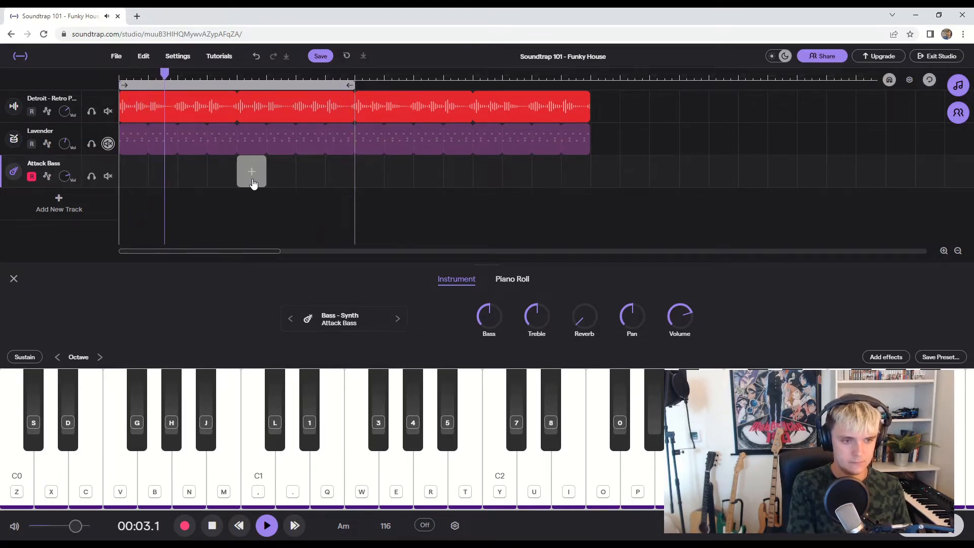
key(n)
key(m)
key(n)
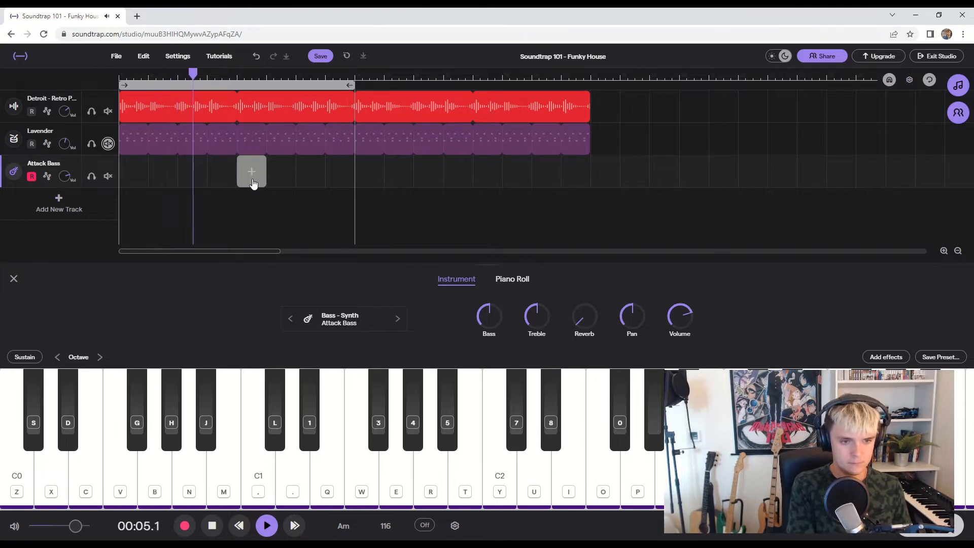
key(comma)
key(comma)
key(period)
key(z)
key(x)
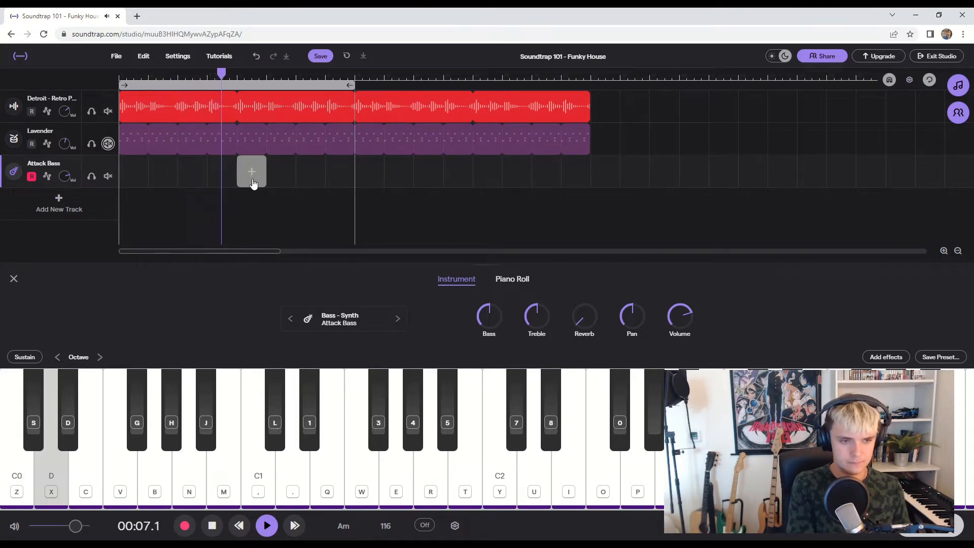
key(z)
key(n)
key(n)
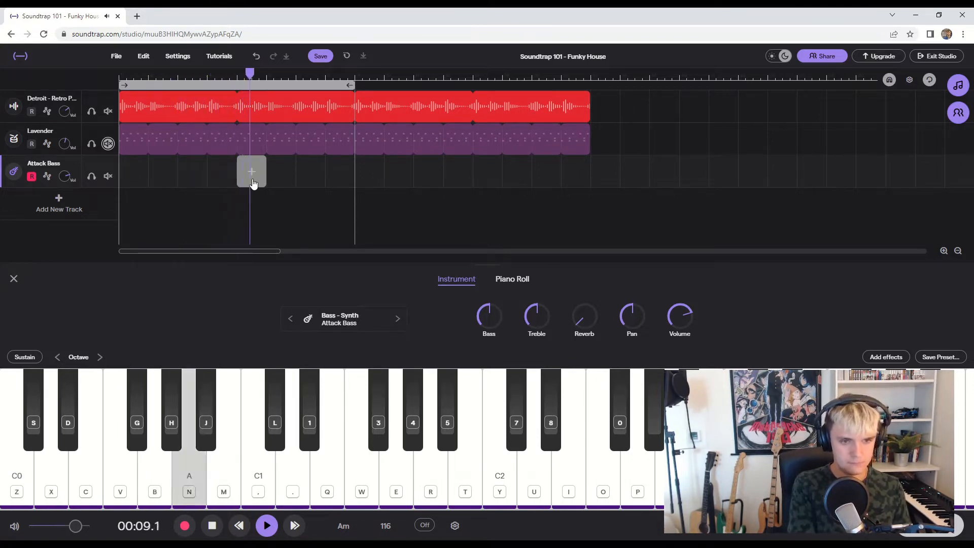
key(comma)
key(period)
key(x)
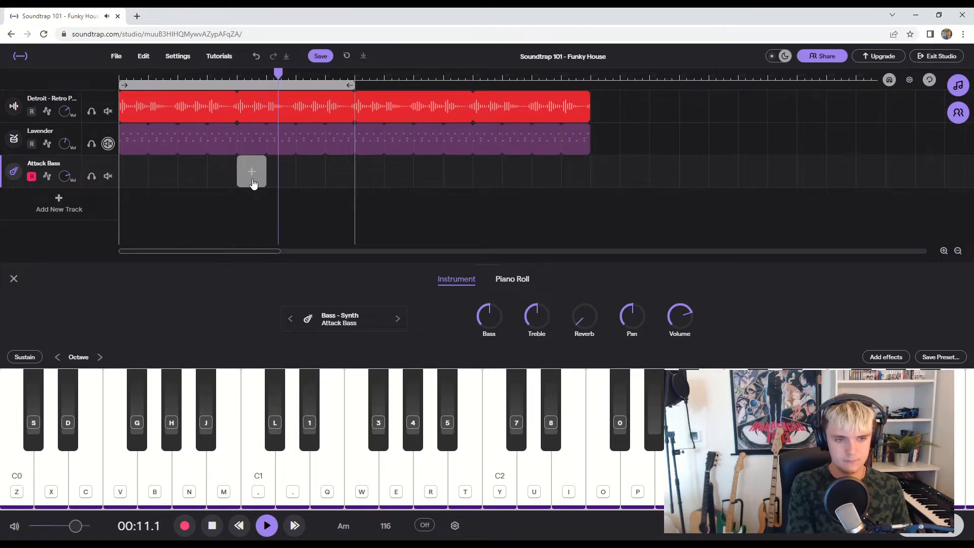
key(space)
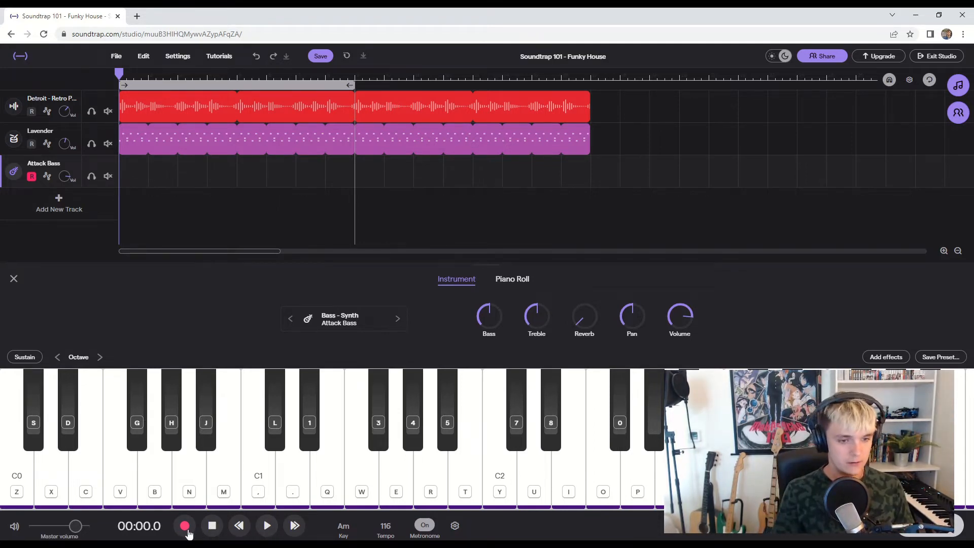
Step: Record an eight-bar bassline of mainly A, C, D and G notes on the Attack Bass track over the Detroit and Lendaver loops
click(185, 527)
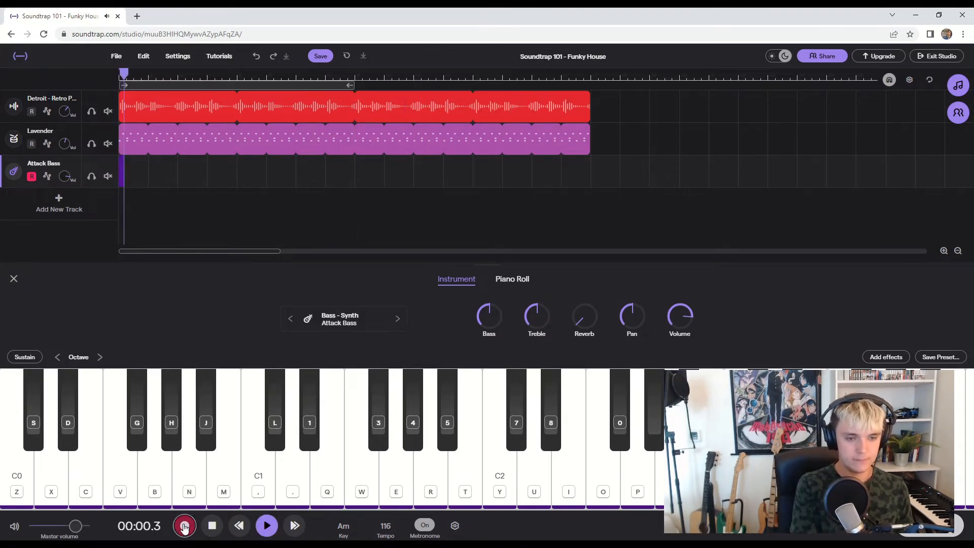
key(x)
key(period)
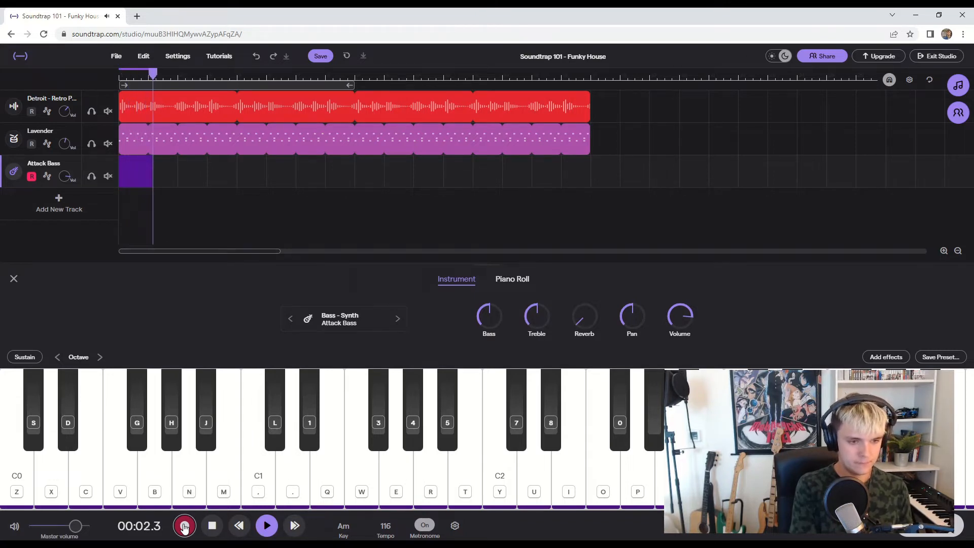
key(x)
key(x)
key(n)
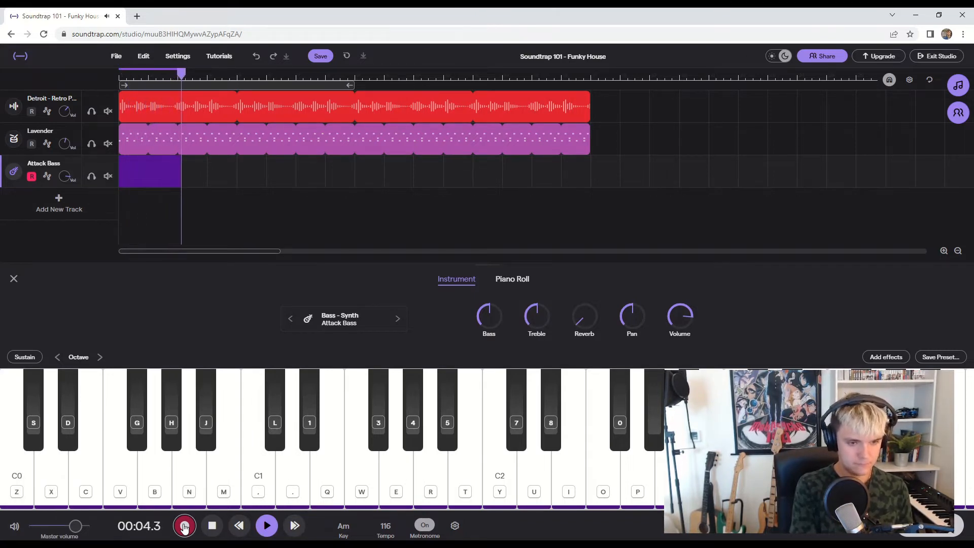
key(comma)
key(period)
key(x)
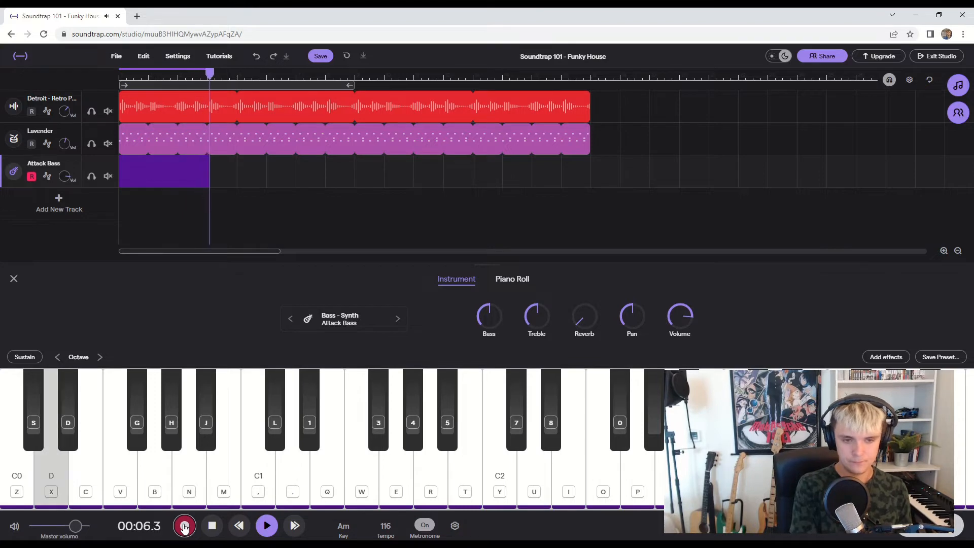
key(x)
key(x)
key(z)
key(x)
key(b)
key(n)
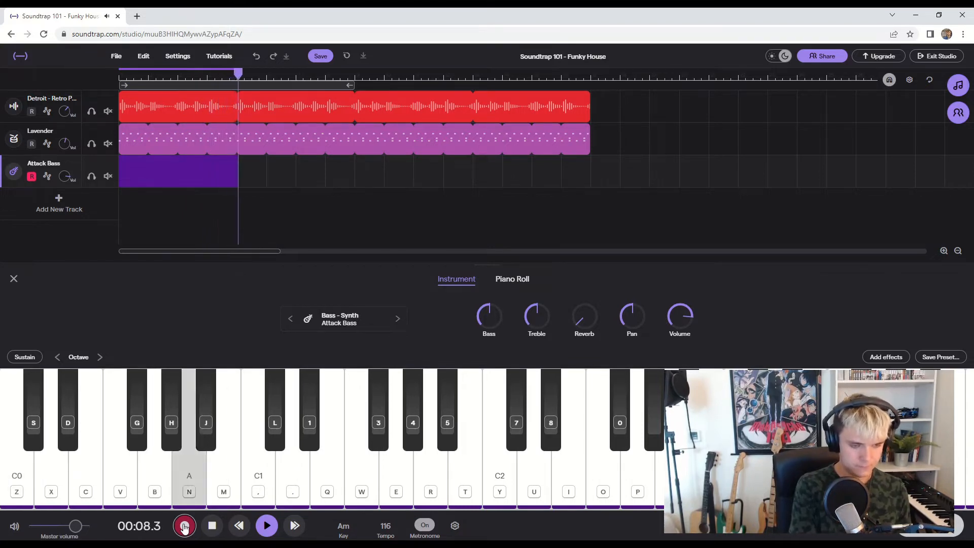
key(n)
key(comma)
key(comma)
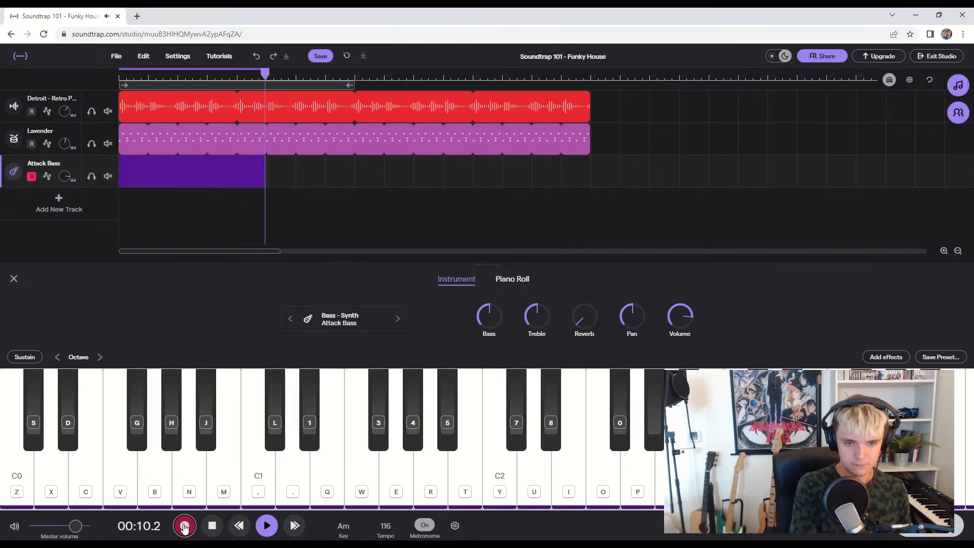
key(x)
key(x)
key(x)
key(z)
key(x)
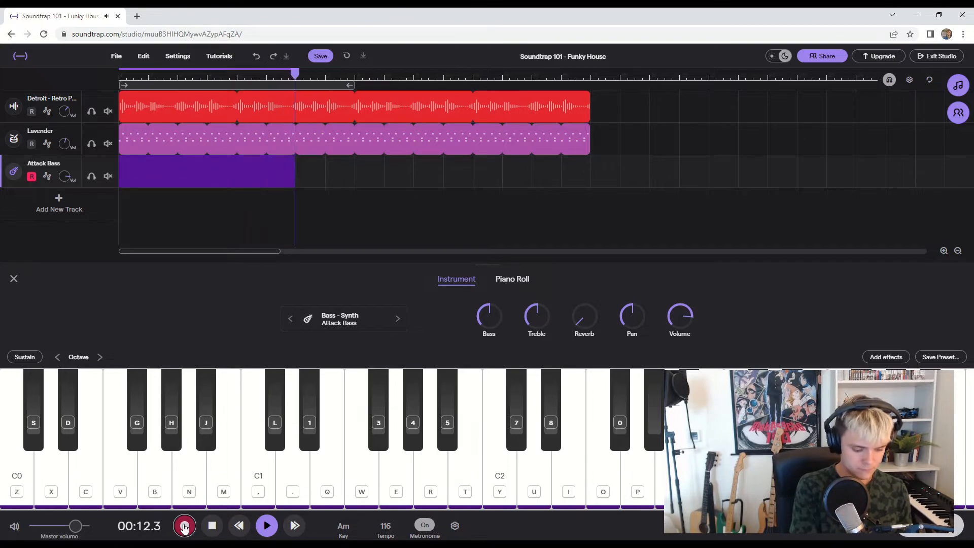
key(n)
key(n)
key(period)
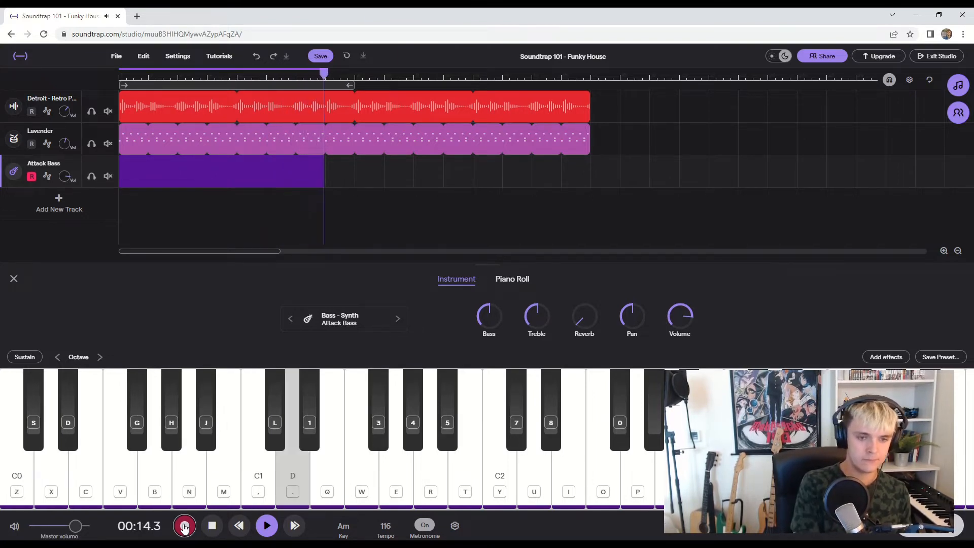
key(x)
key(x)
key(x)
key(z)
key(b)
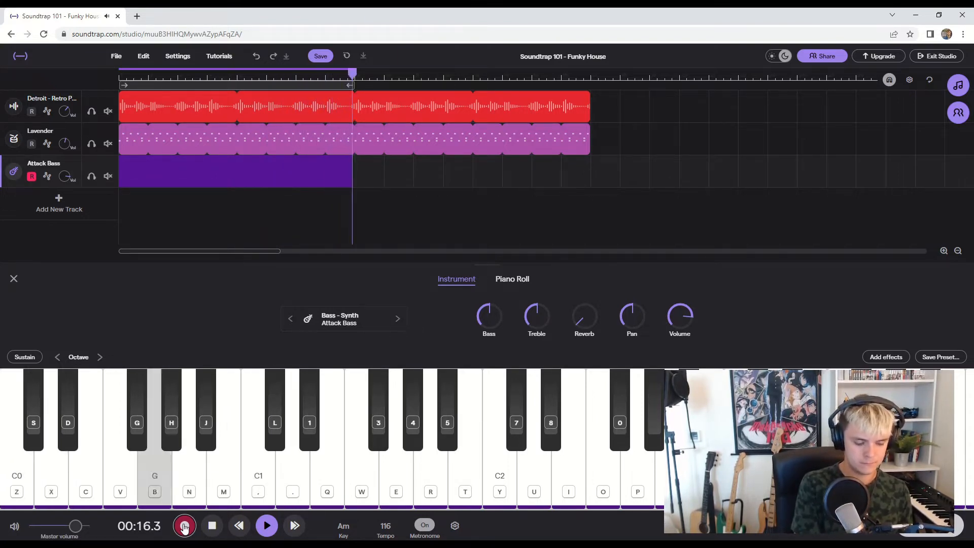
click(185, 528)
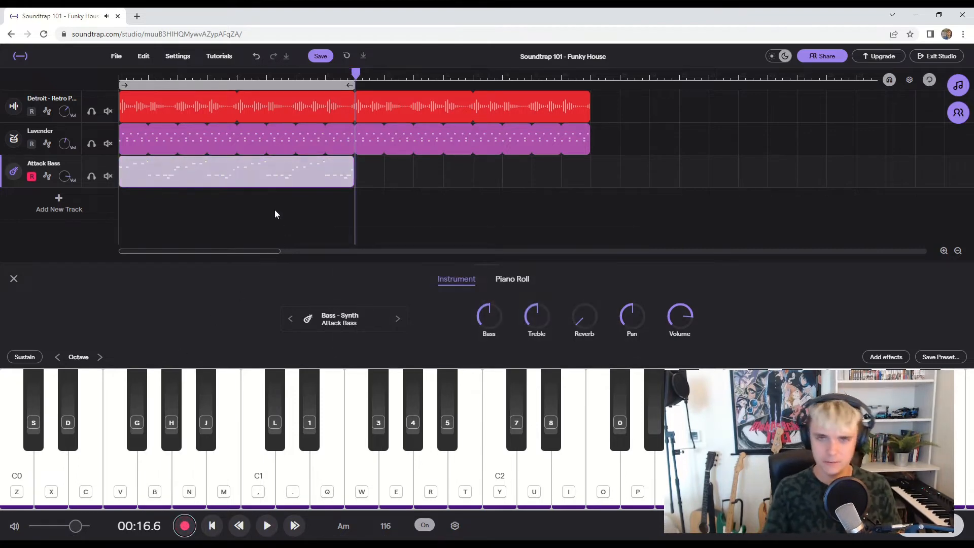
Step: Quantize the recorded Attack Bass region to 1/16
click(135, 172)
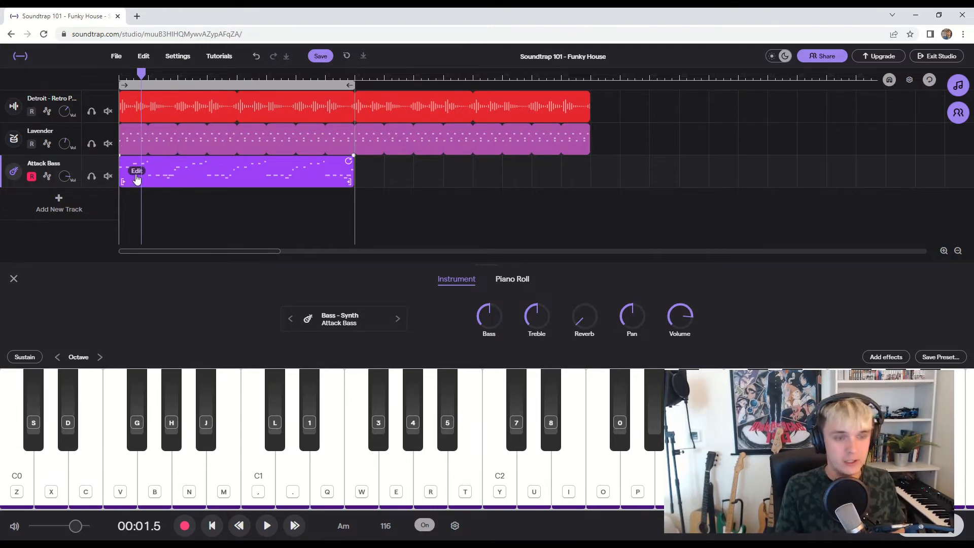
click(137, 176)
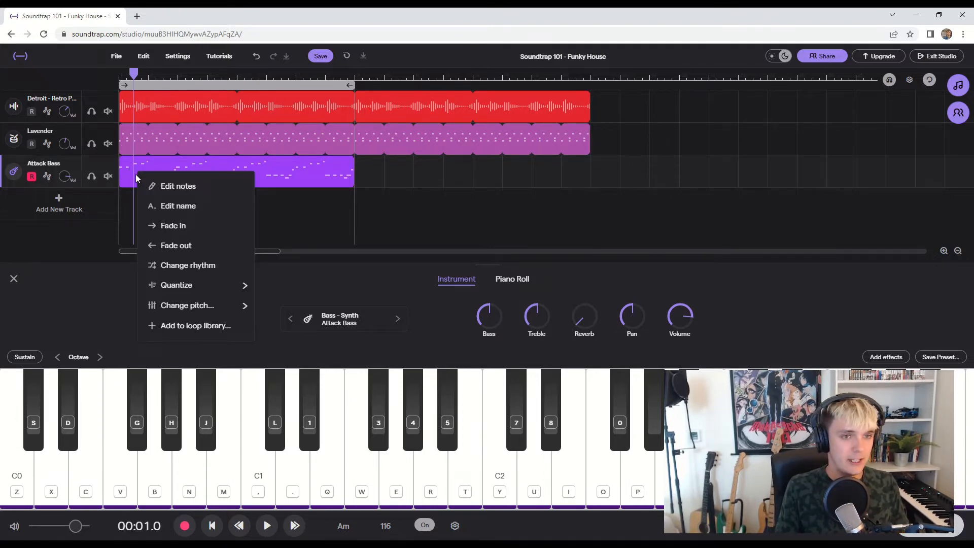
mouse_move(191, 290)
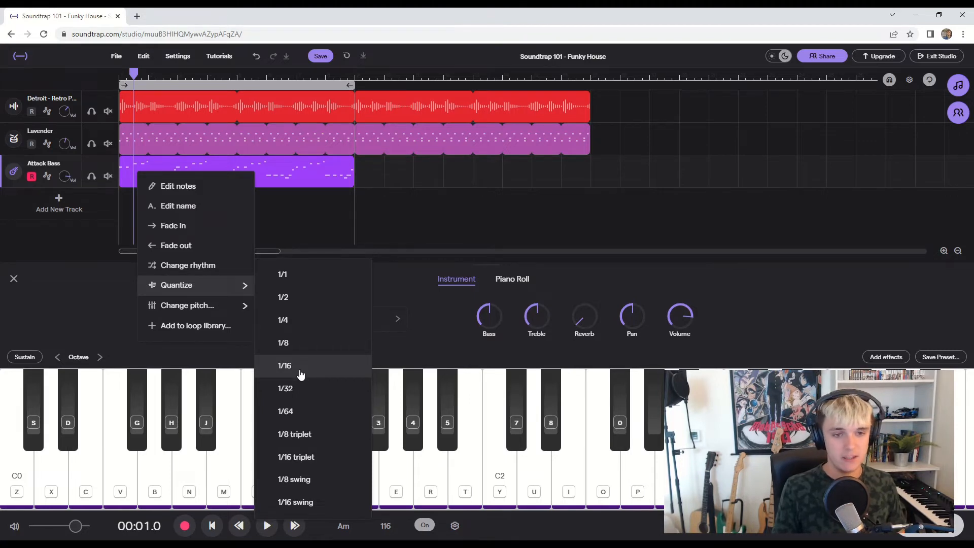
click(303, 372)
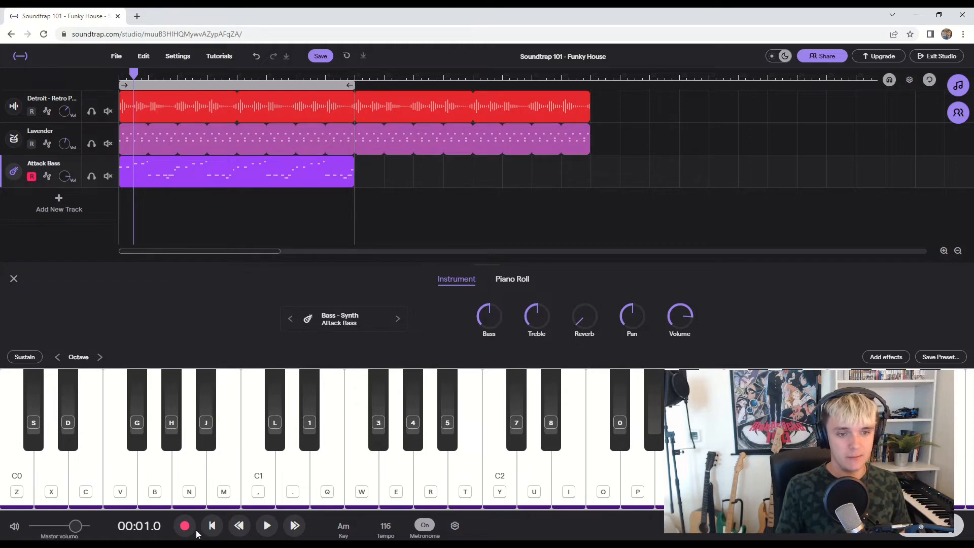
Step: Play the quantized bassline with the other tracks from the start of the project
click(212, 528)
key(space)
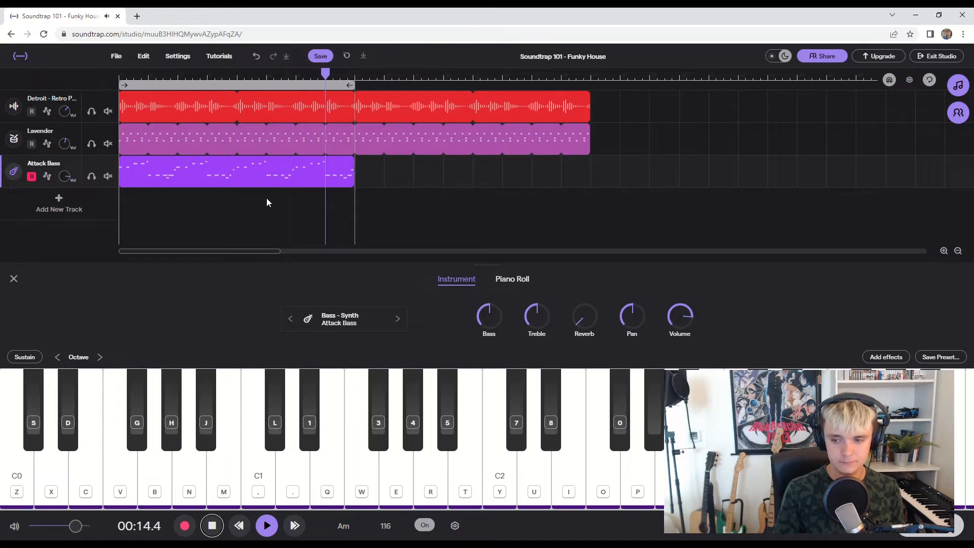
key(space)
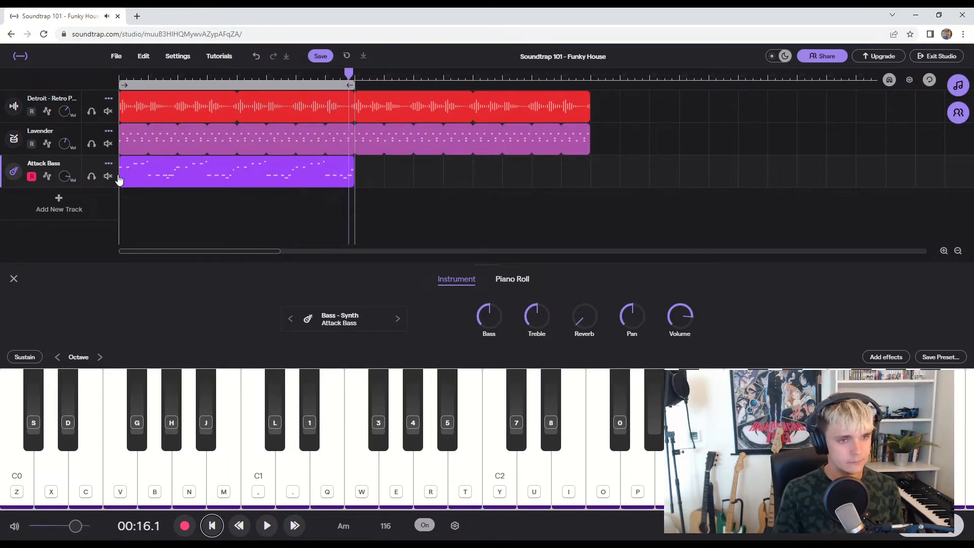
Step: Open the Attack Bass region's notes for editing and lengthen the first bar's two A notes and first C1 note to match each other
right_click(135, 175)
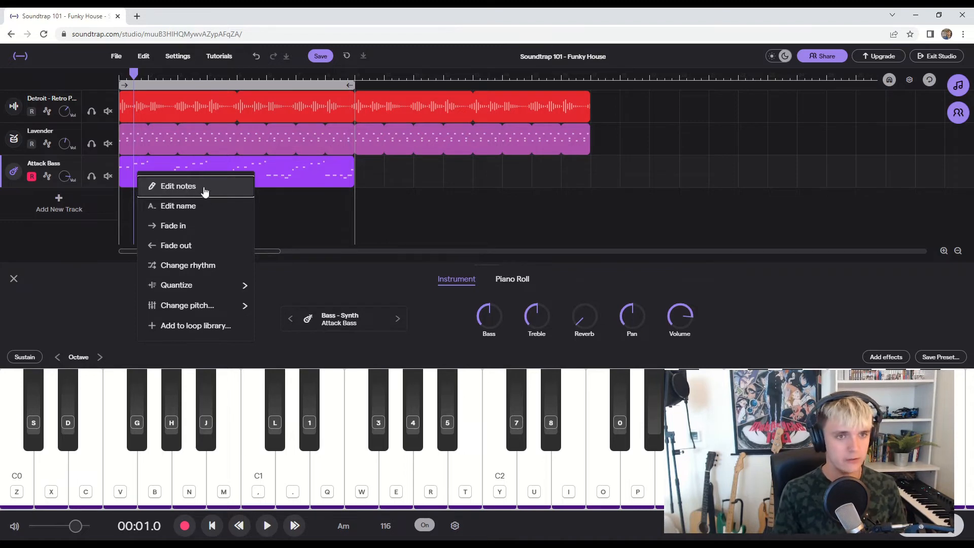
click(204, 188)
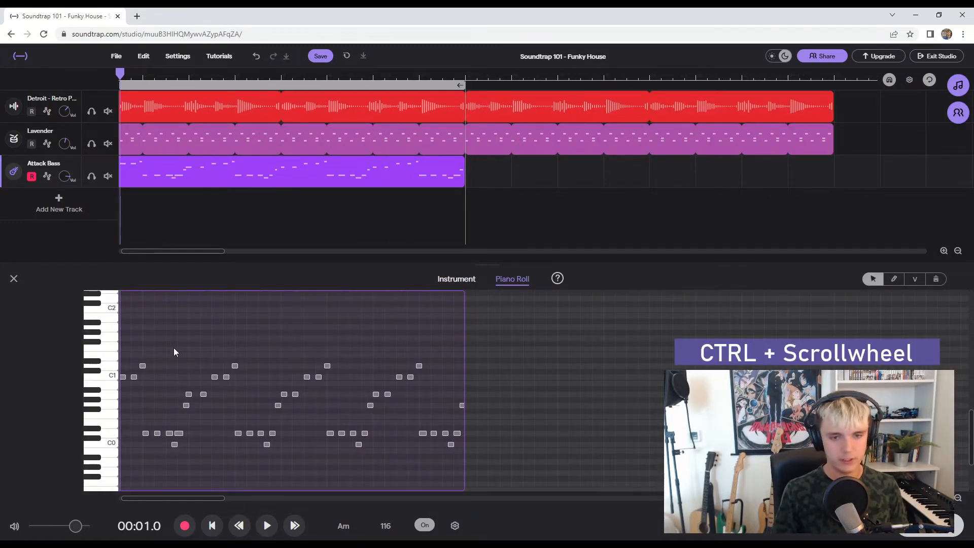
scroll(173, 348, up, 5)
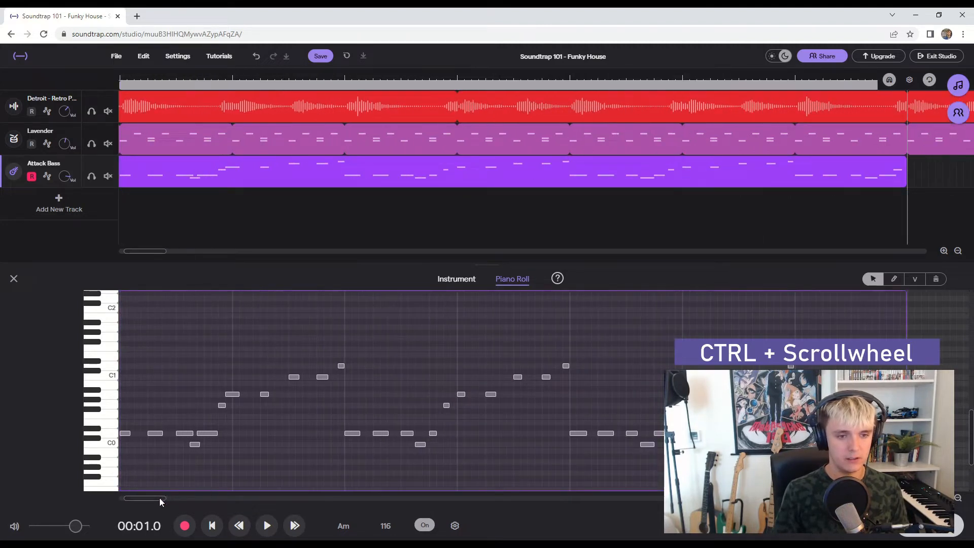
drag(160, 498, 106, 496)
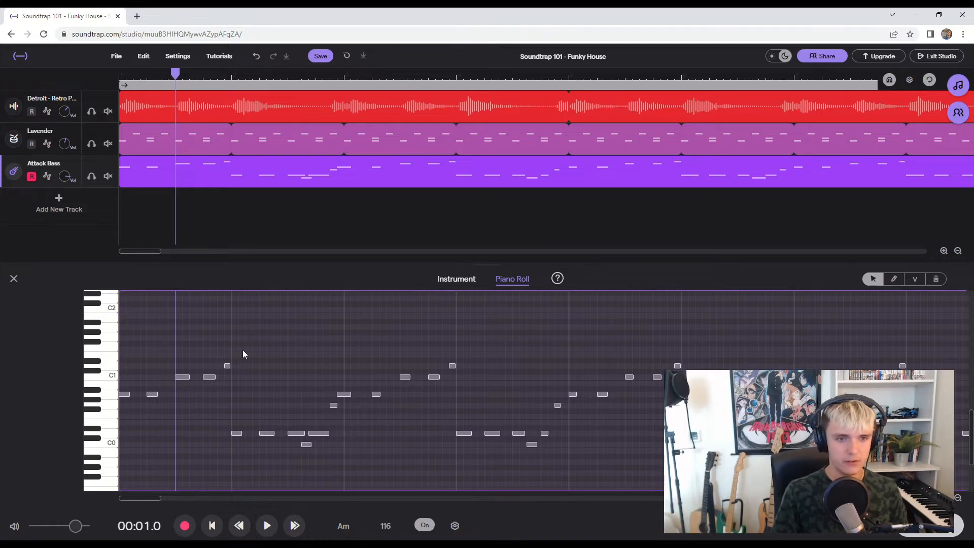
drag(131, 394, 193, 376)
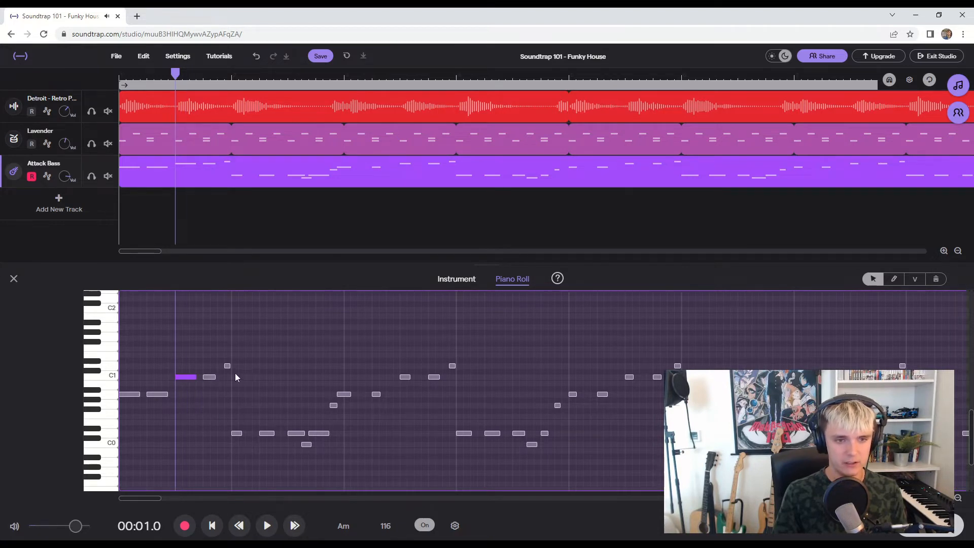
Step: Lengthen the second bar's first two low D notes, trim the start of its last D note, and play the result from the start
click(212, 525)
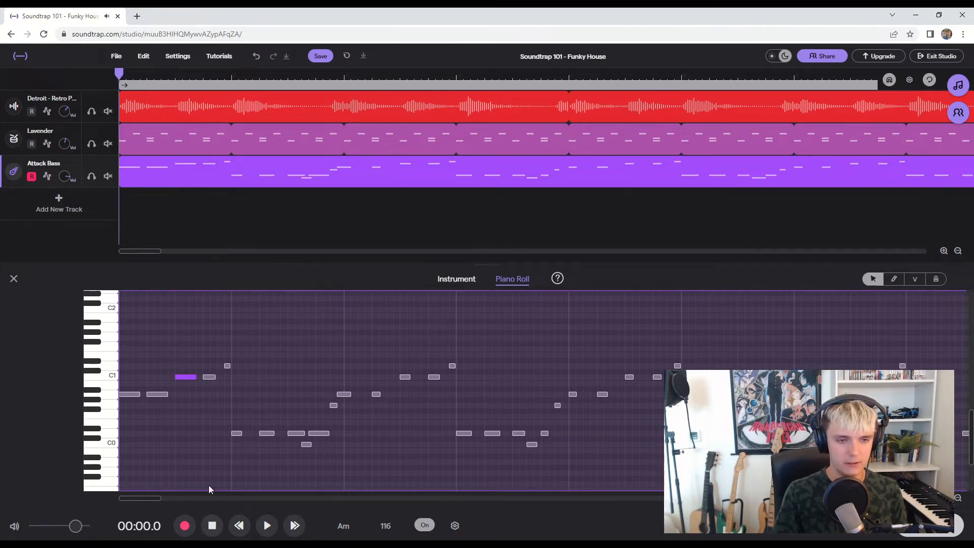
drag(241, 433, 321, 434)
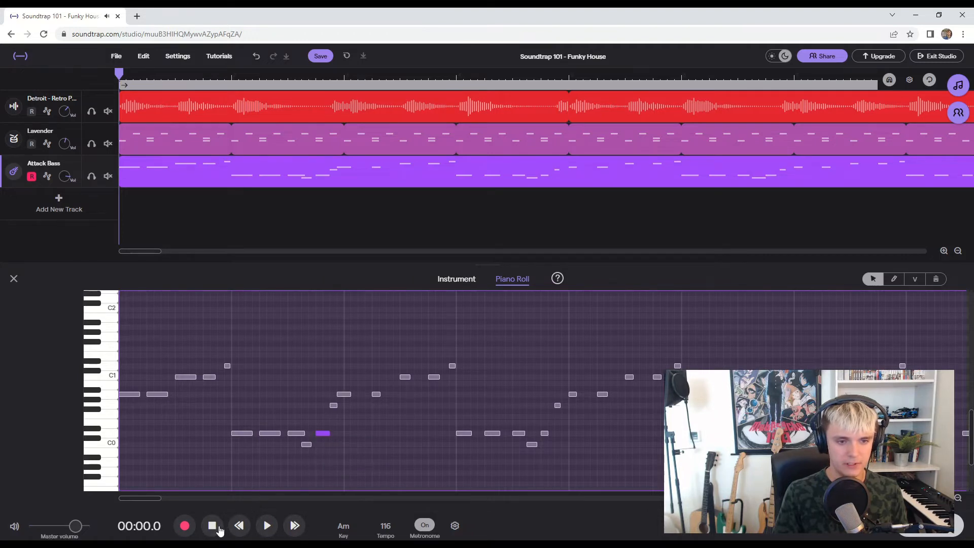
key(space)
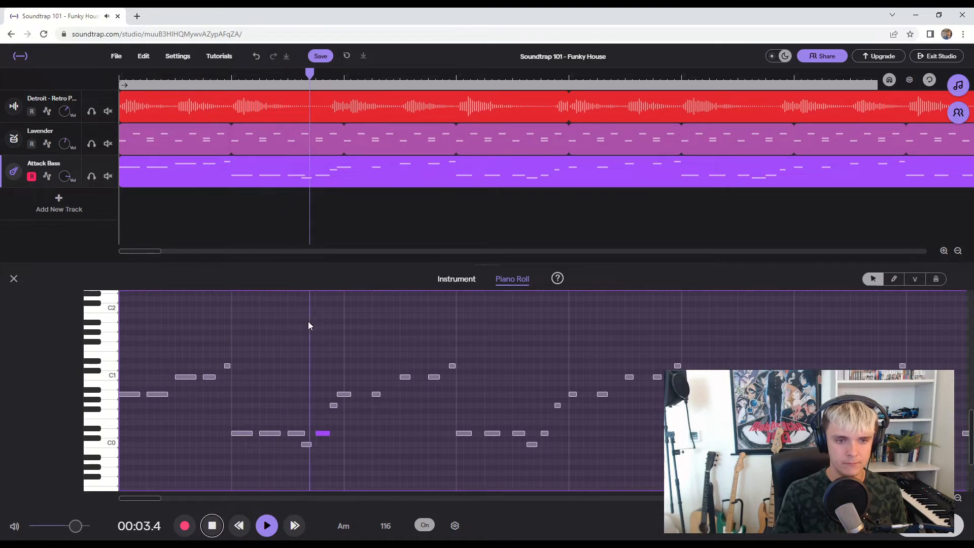
key(space)
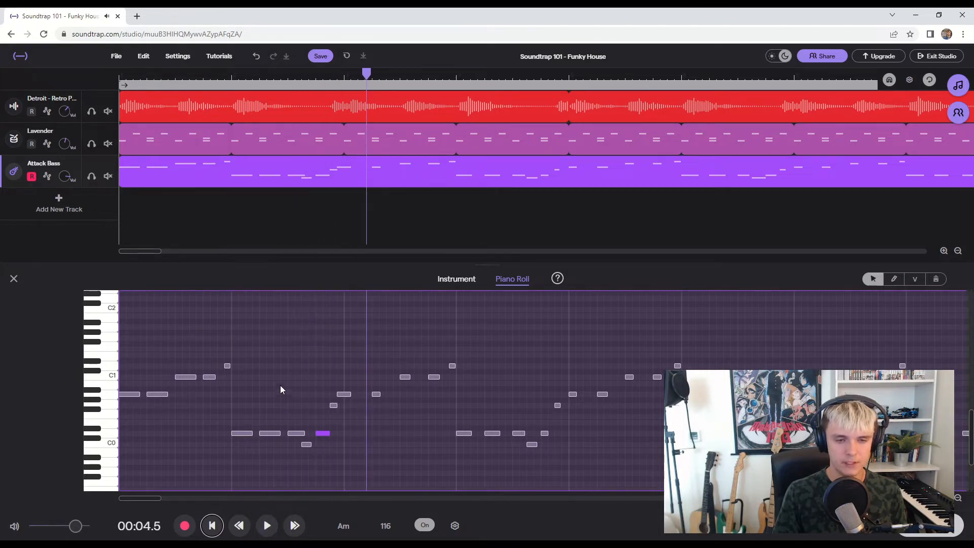
Step: Lengthen the third bar's two A notes and first C1 note to match the first bar, and return to the start
drag(345, 395, 394, 395)
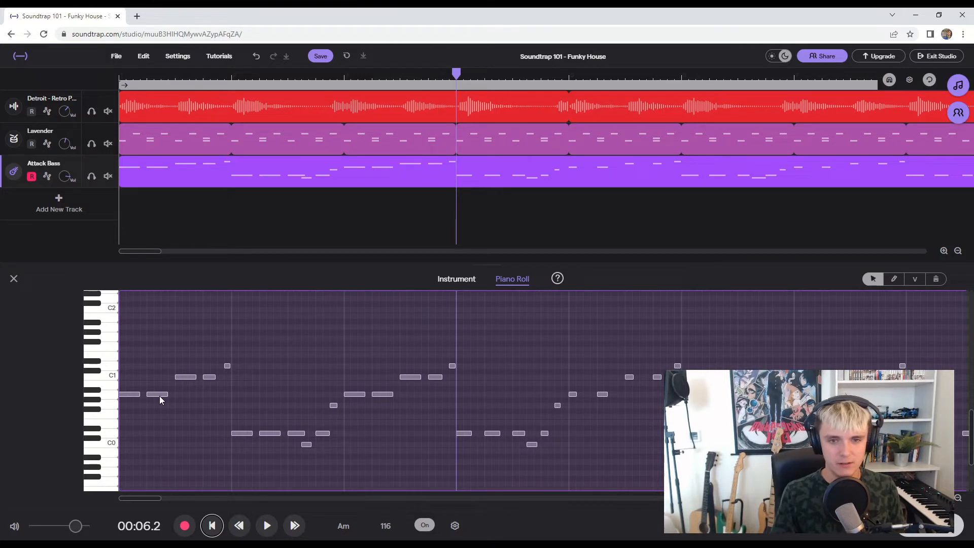
click(135, 386)
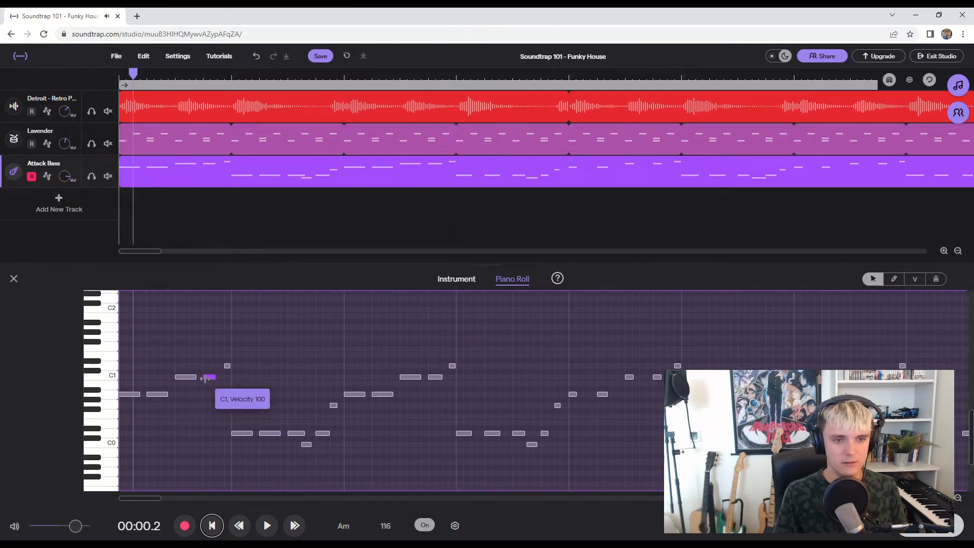
click(227, 366)
click(212, 525)
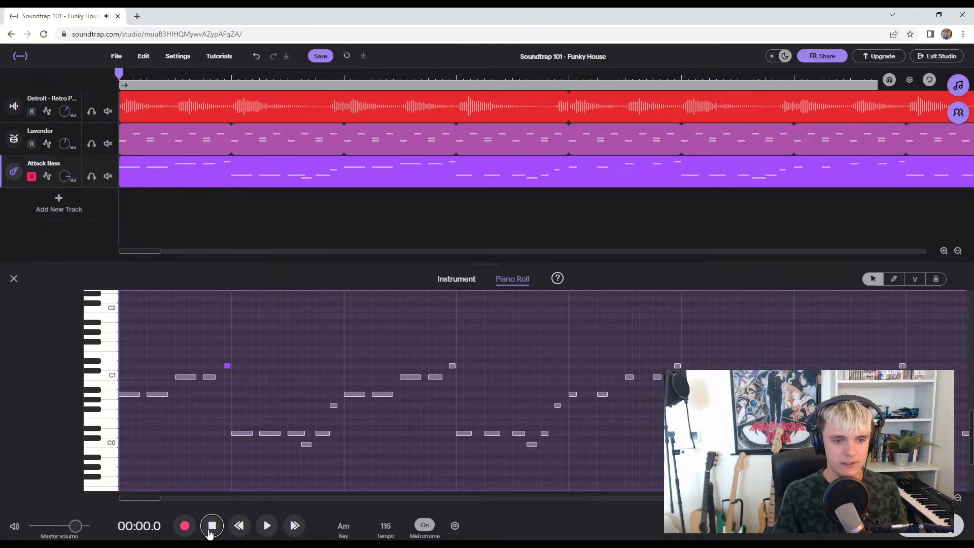
Step: Shorten the third and last low D notes in the second bar while playing the bassline from the start
click(334, 406)
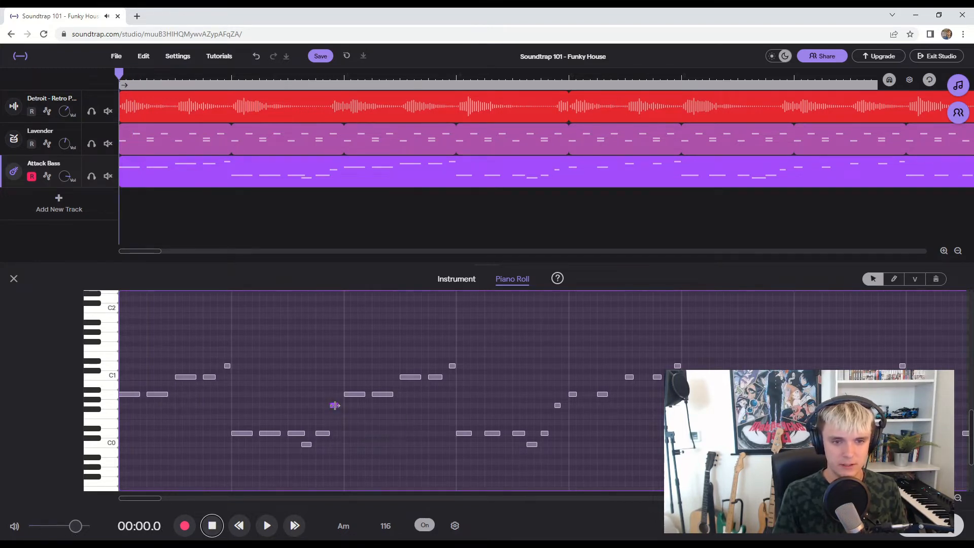
drag(327, 431, 323, 432)
click(267, 526)
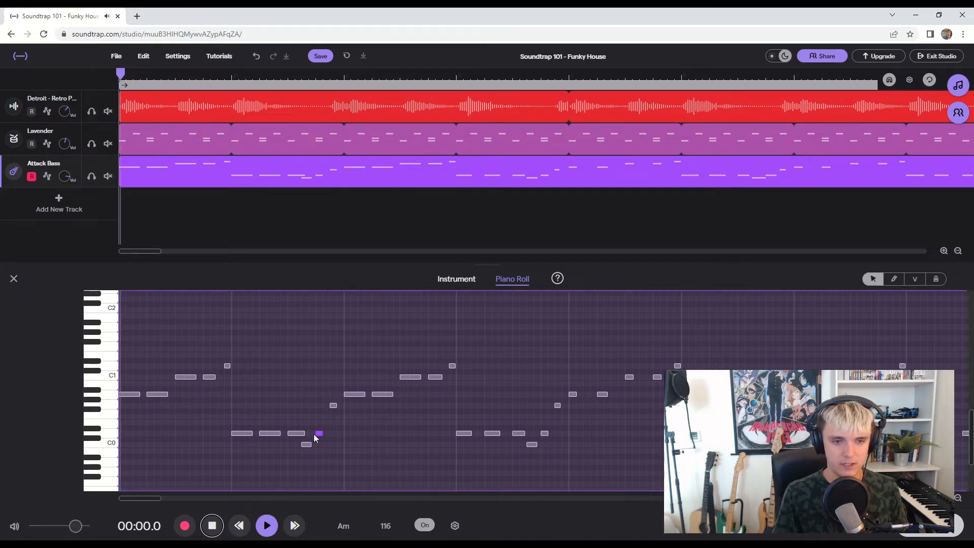
click(304, 433)
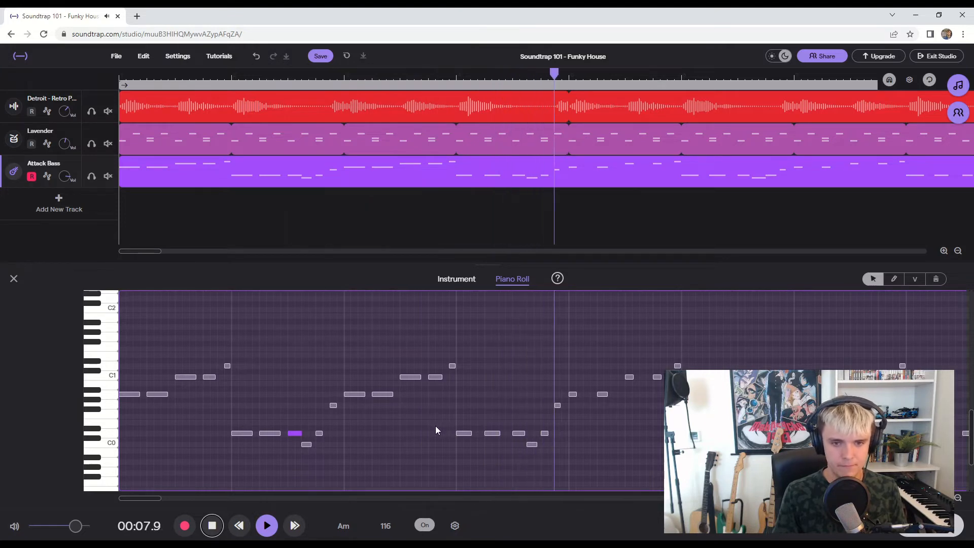
key(space)
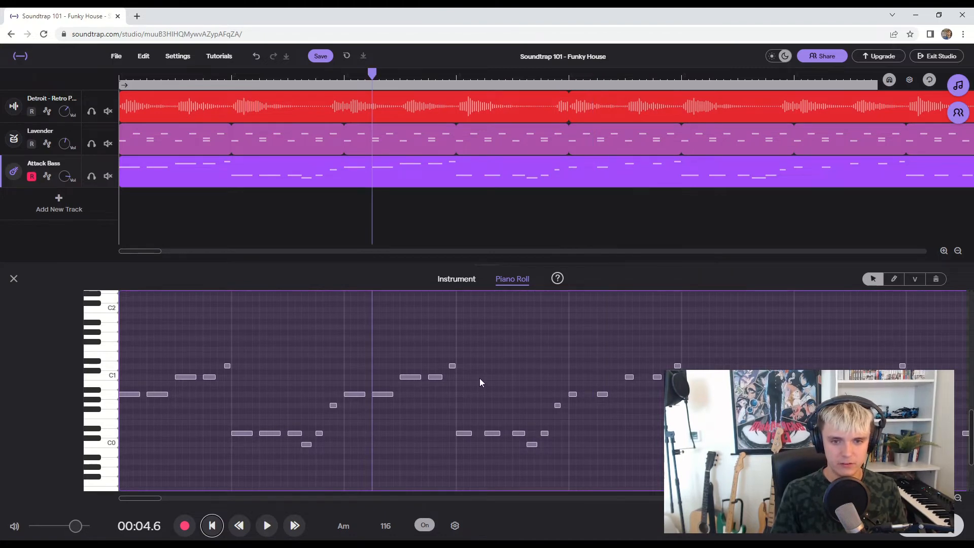
Step: Delete all bass notes from the third bar to the end of the region
scroll(480, 378, down, 3)
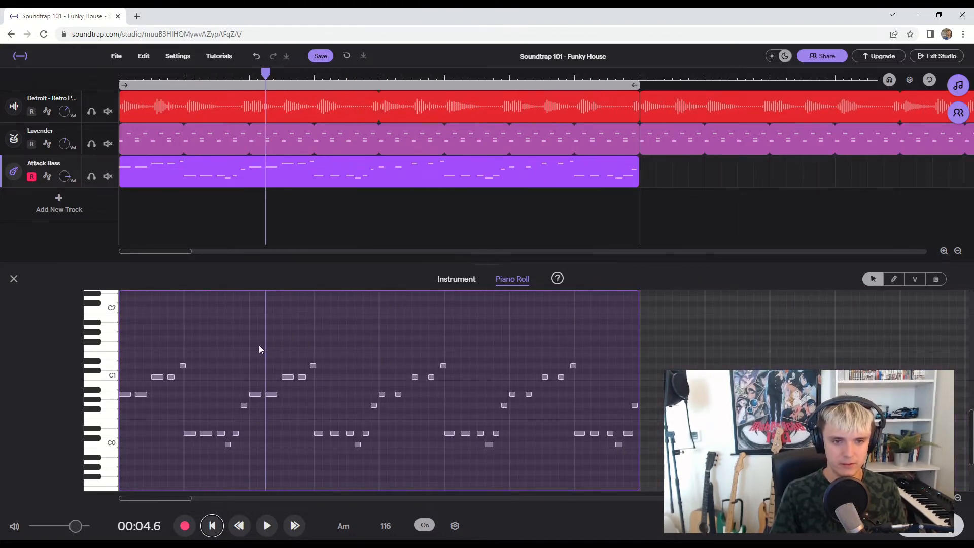
drag(400, 378, 638, 467)
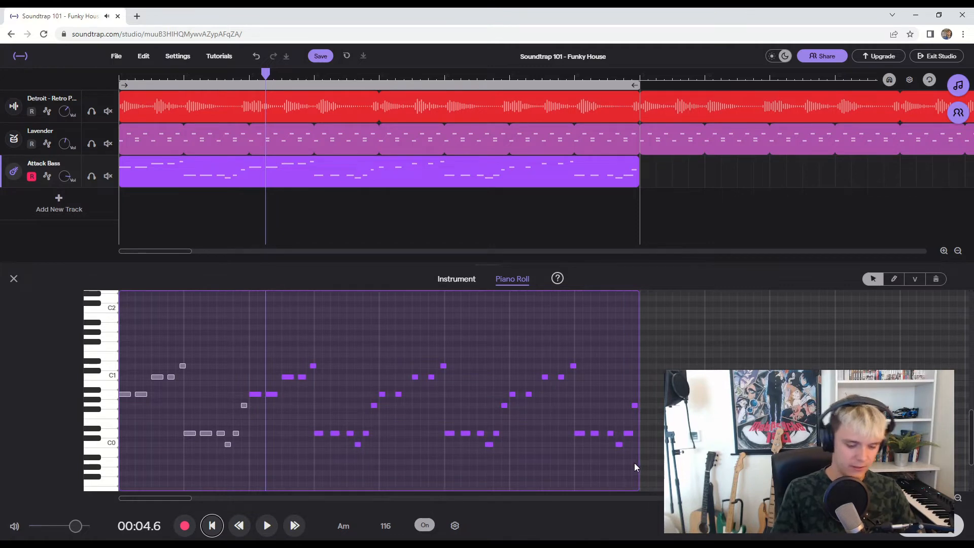
key(Delete)
Step: Copy the two-bar bass phrase and paste it at the start of the third, fifth and seventh bars
drag(251, 454, 137, 380)
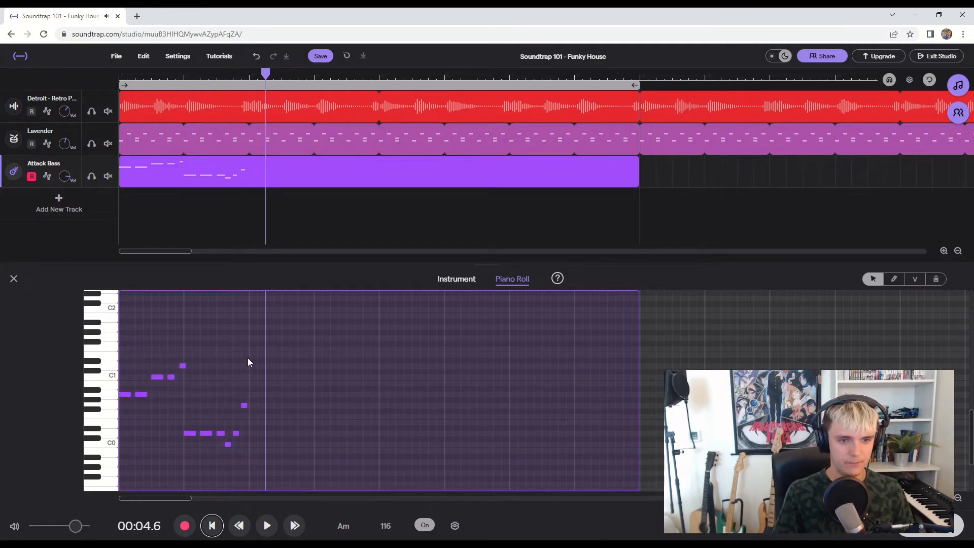
drag(244, 454, 108, 352)
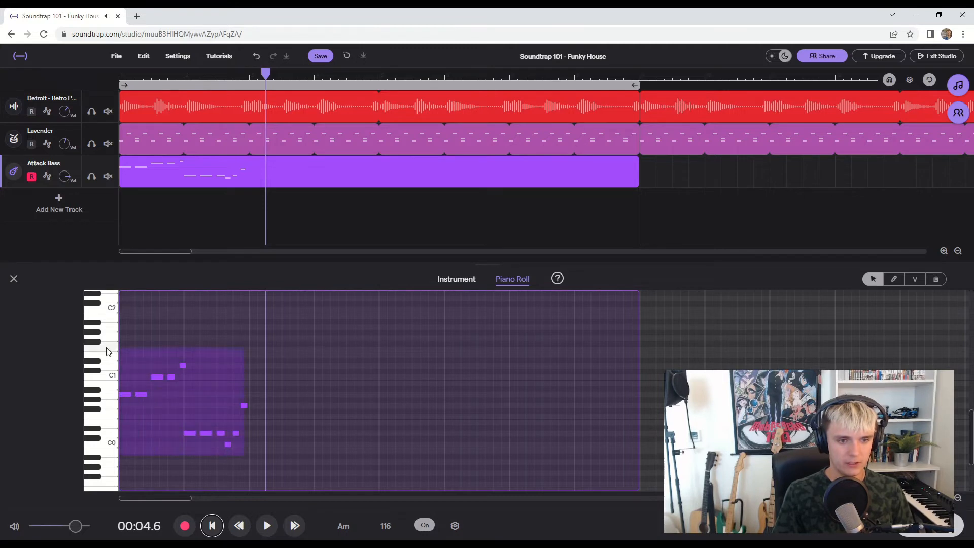
click(250, 351)
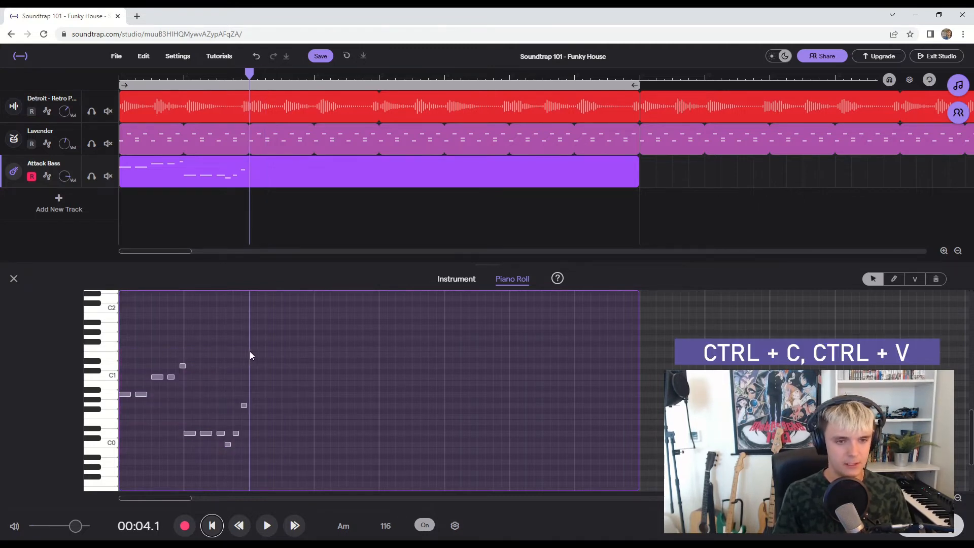
key(ctrl+v)
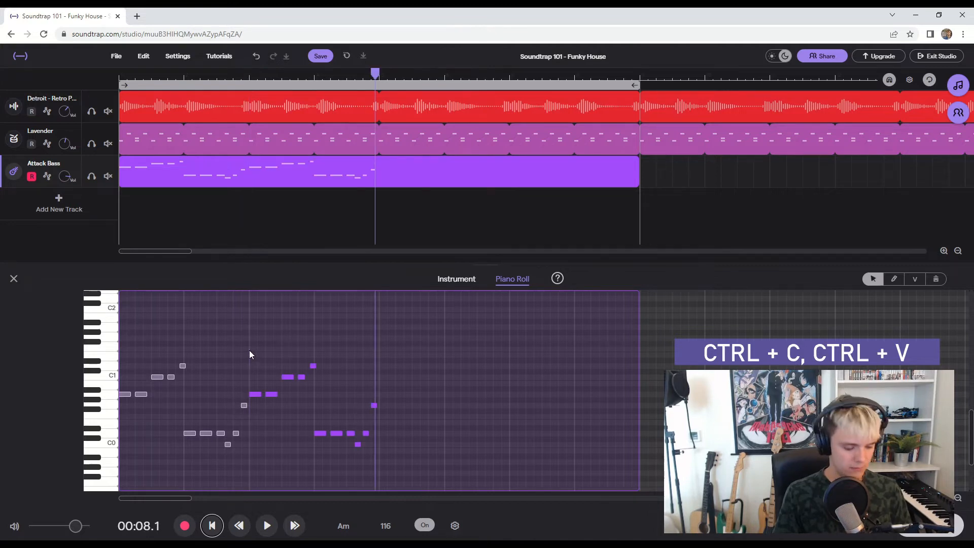
click(378, 337)
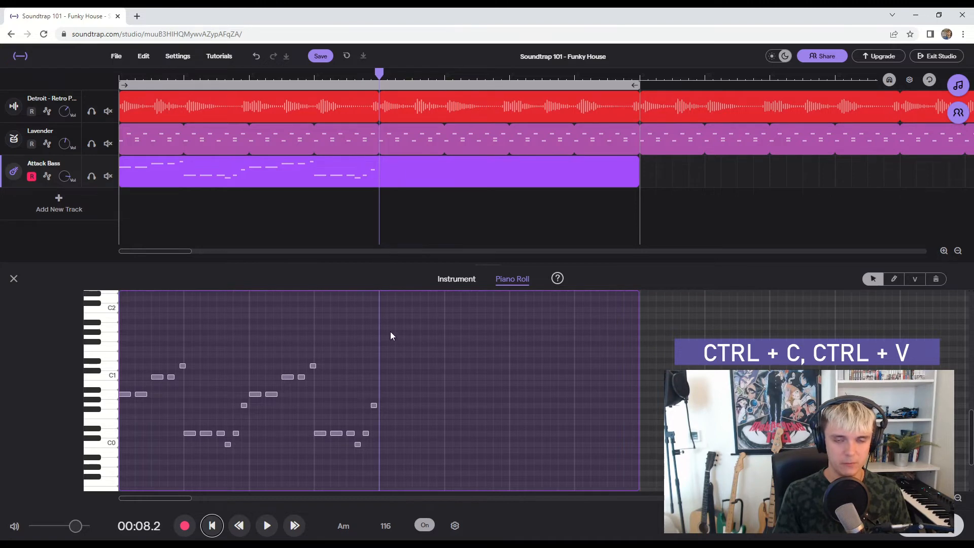
key(ctrl+v)
click(512, 343)
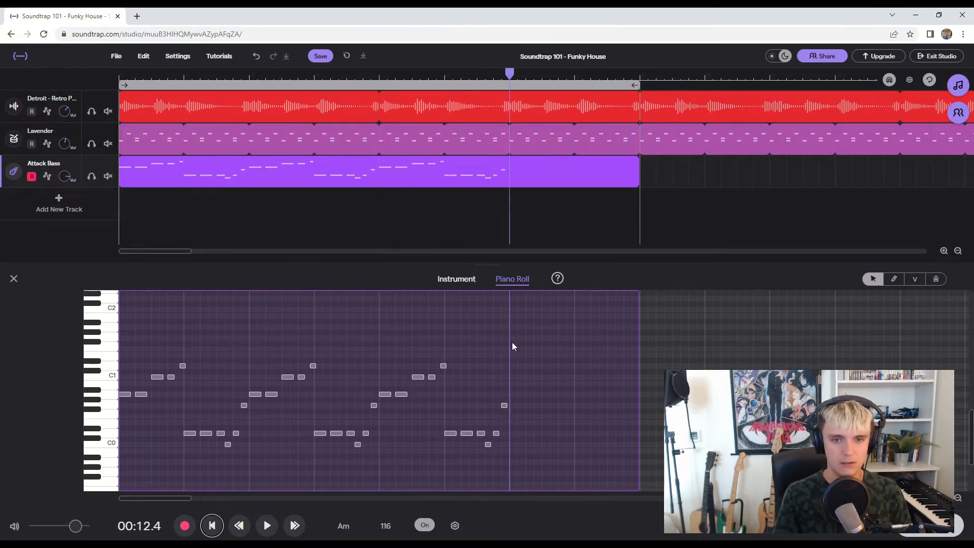
key(ctrl+v)
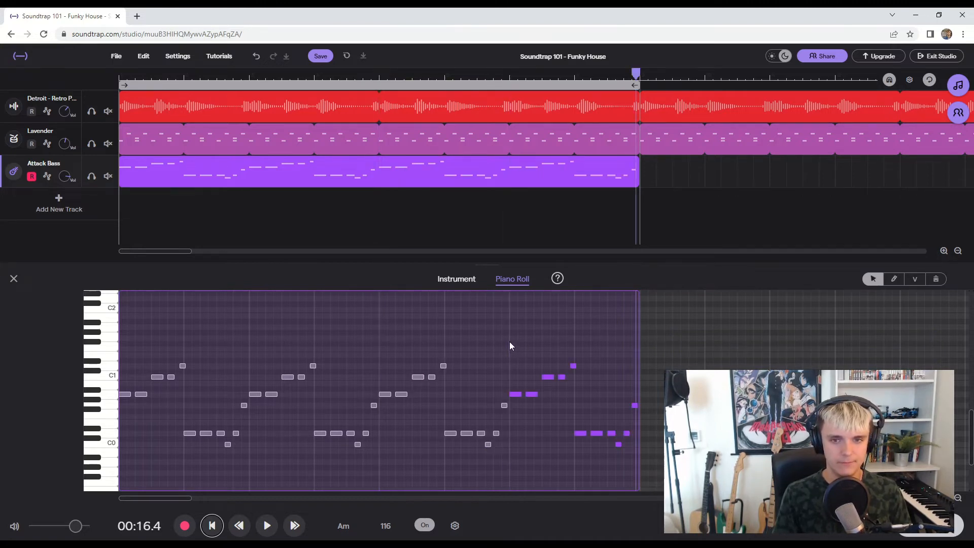
Step: Try to delete all bass notes after the first bar and shorten the region, and undo those changes
click(316, 316)
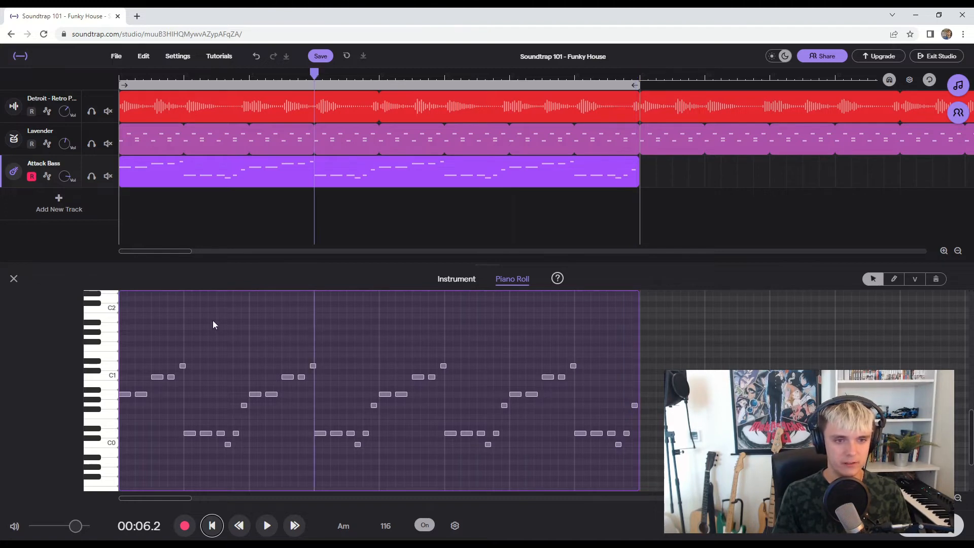
scroll(616, 441, down, 2)
drag(316, 438, 633, 423)
key(Delete)
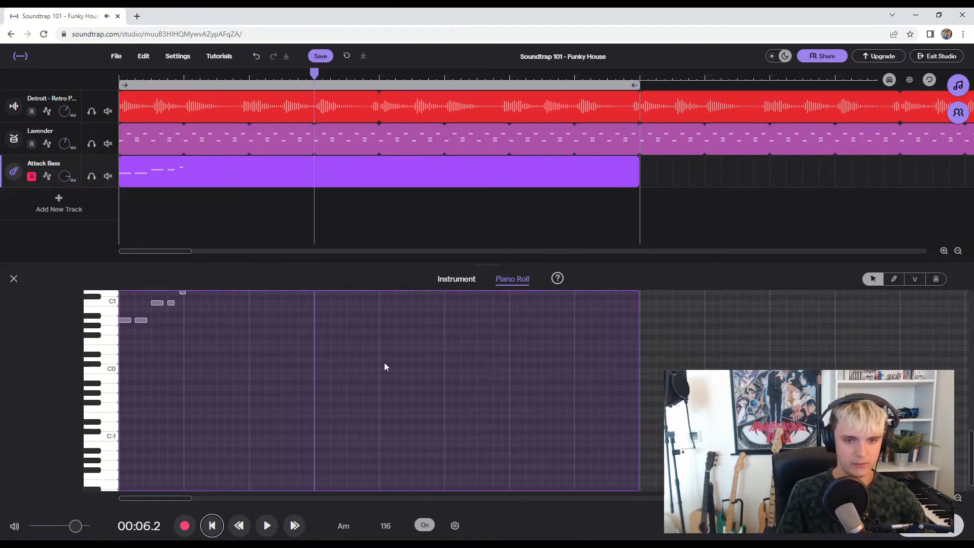
click(169, 347)
scroll(177, 353, up, 2)
scroll(177, 353, up, 2)
ctrl+scroll(174, 370, up, 1)
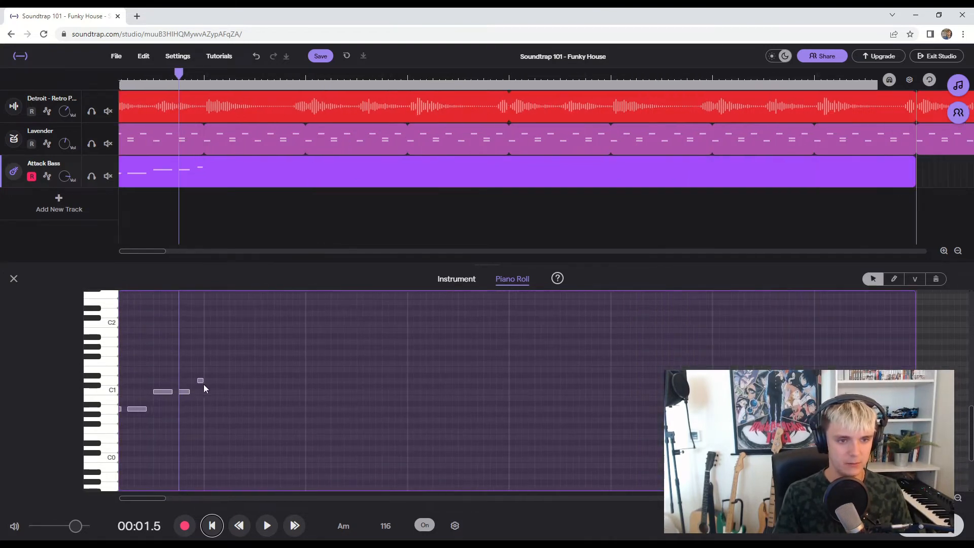
ctrl+scroll(205, 376, down, 1)
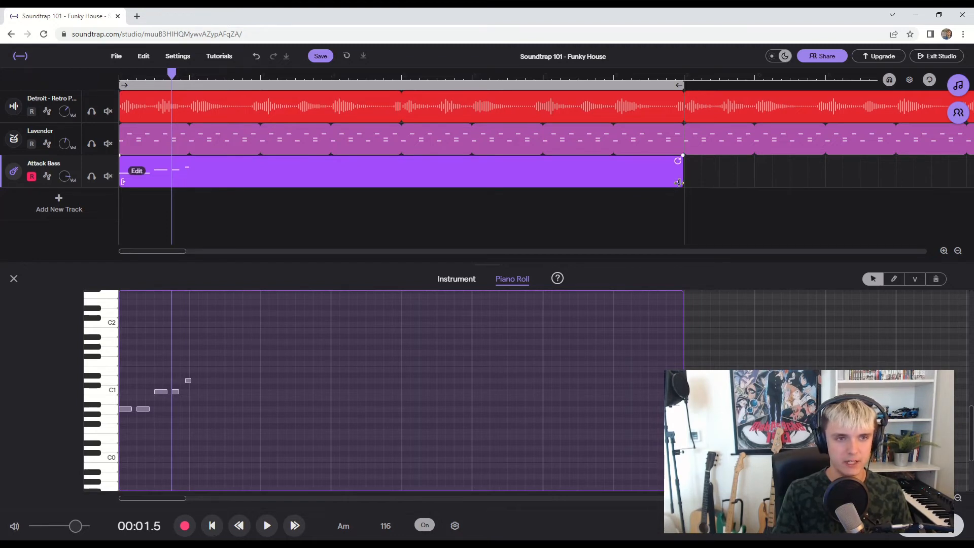
drag(679, 182, 282, 197)
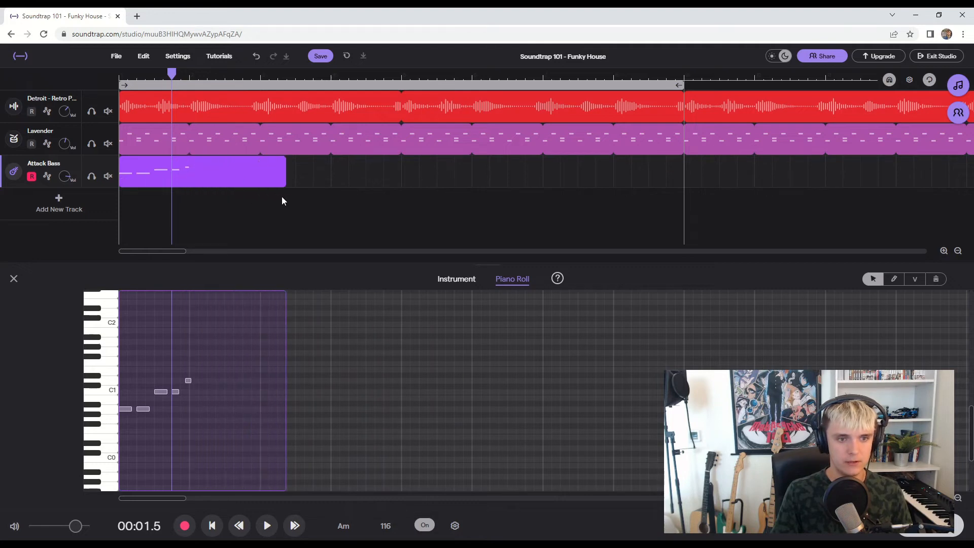
key(ctrl+z)
Step: Delete the pasted bass notes from the third bar onward and shorten the Attack Bass region to two bars
drag(270, 366, 655, 480)
key(Delete)
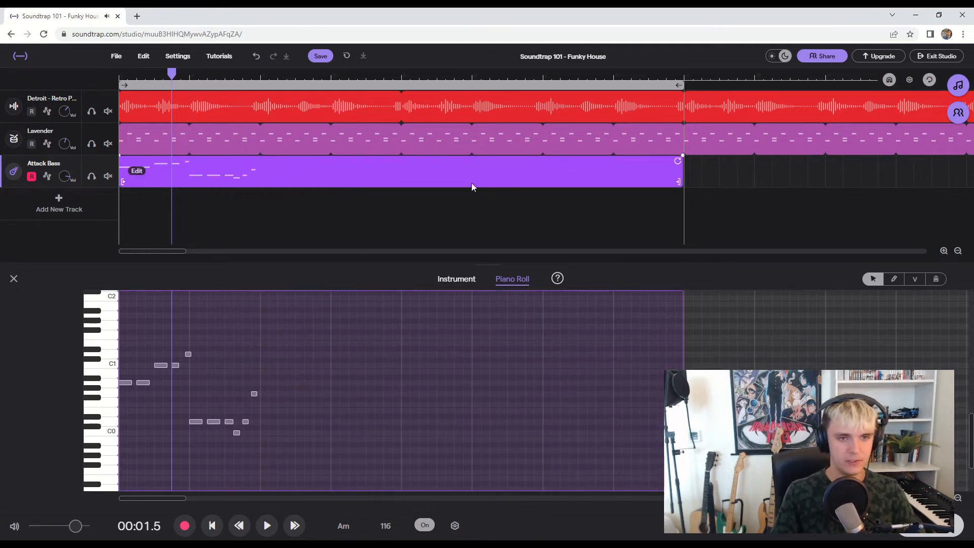
drag(683, 184, 258, 188)
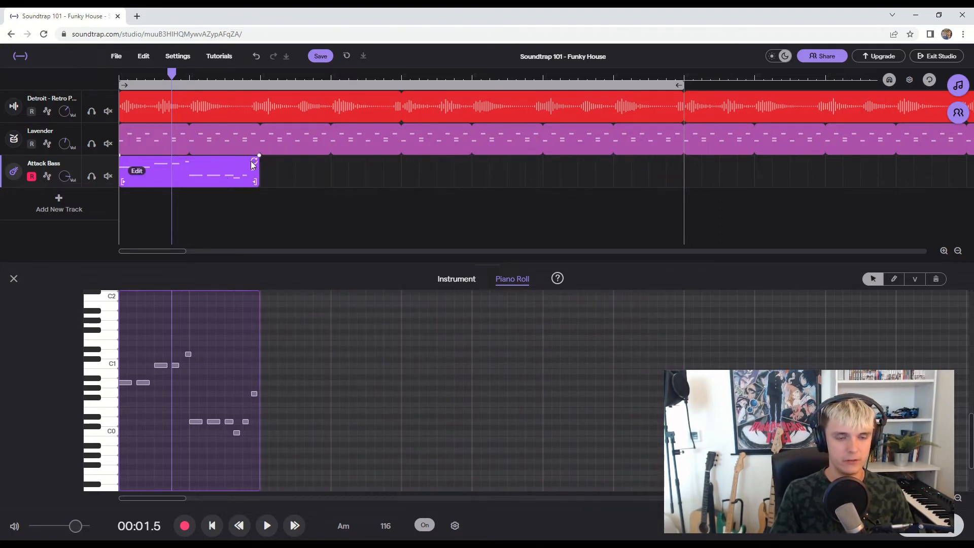
click(258, 210)
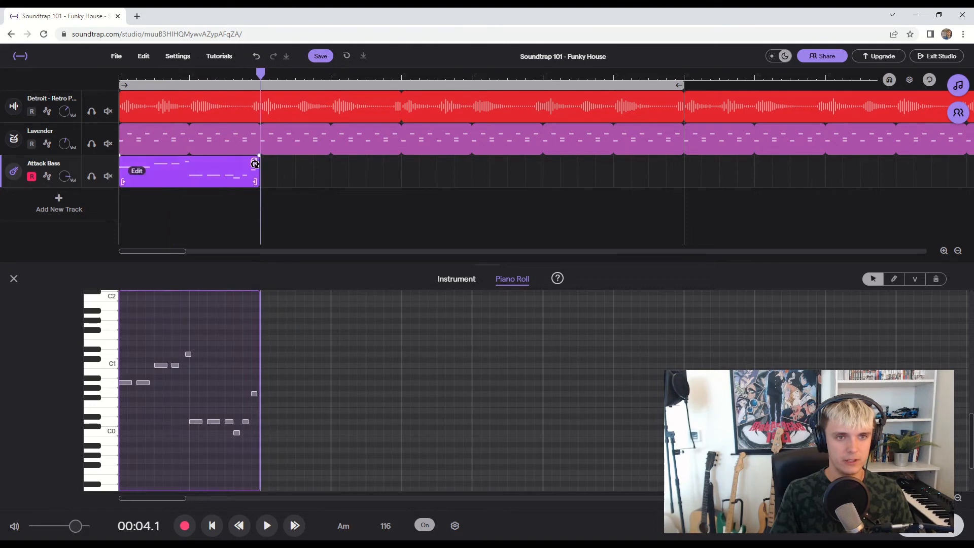
Step: Loop the two-bar bass region across the first eight bars and play the arrangement from the start
drag(258, 161, 677, 160)
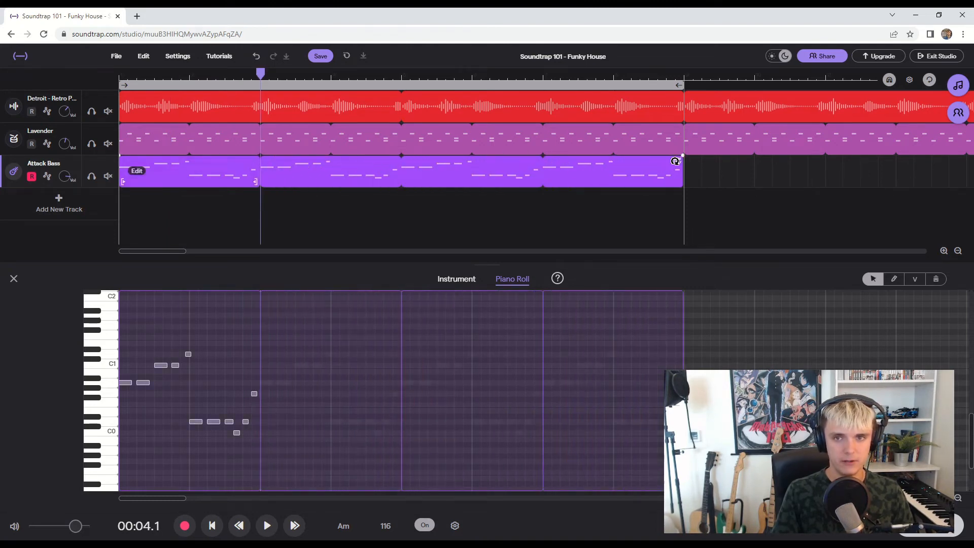
scroll(388, 208, down, 3)
drag(200, 72, 119, 72)
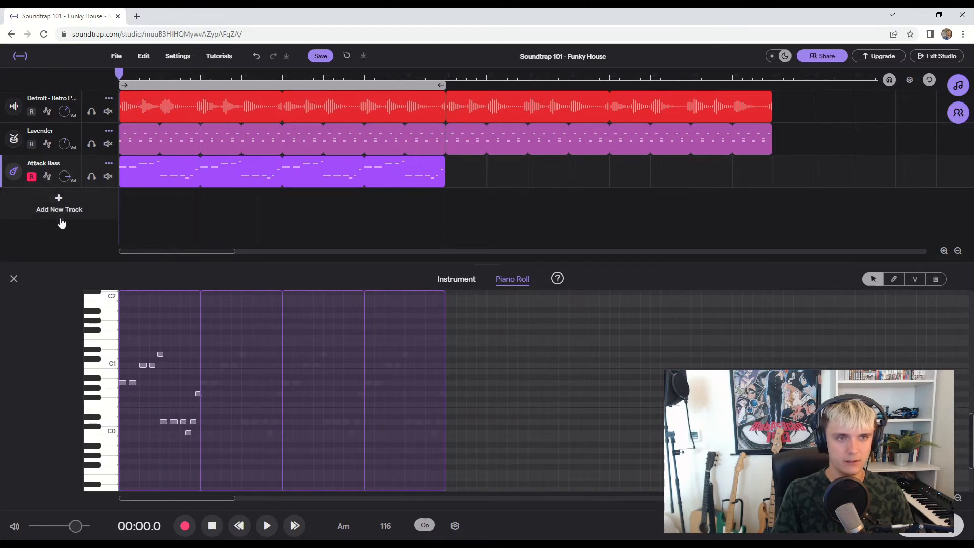
key(space)
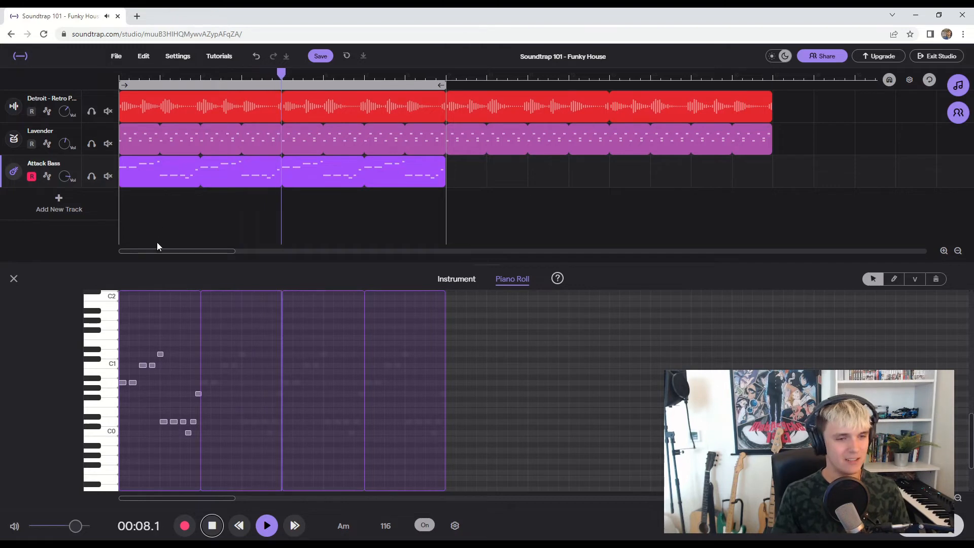
click(453, 279)
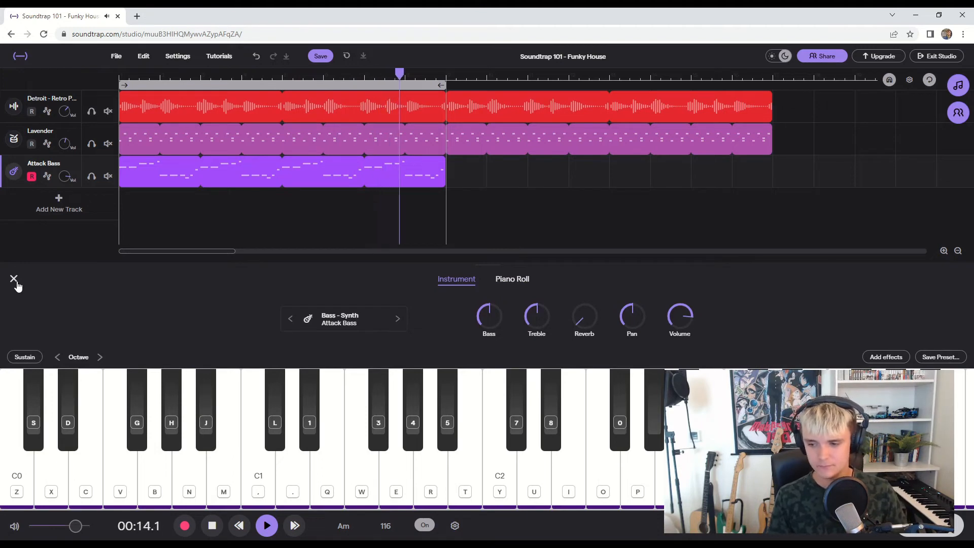
key(space)
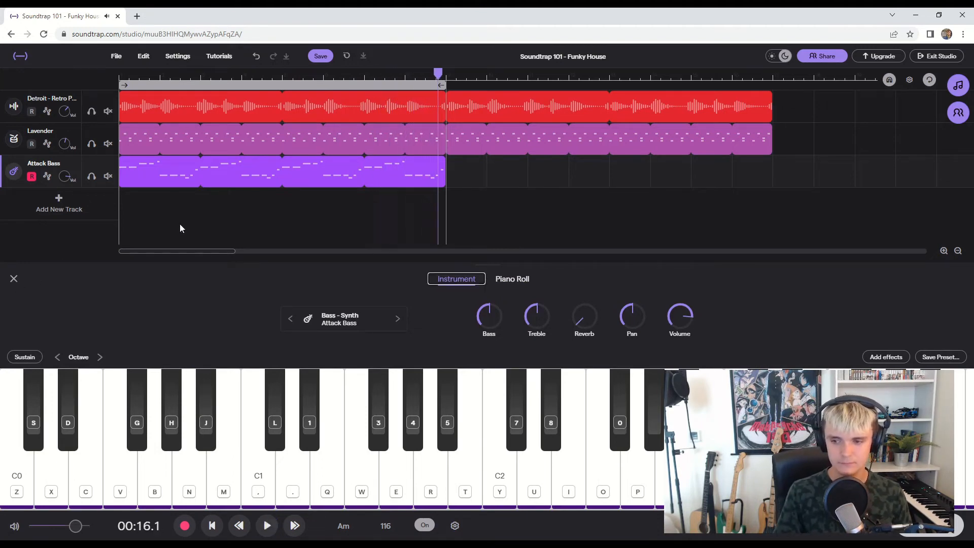
Step: Move the looped bass region to start at the fifth bar and play the passage leading into its entry
drag(171, 175, 331, 175)
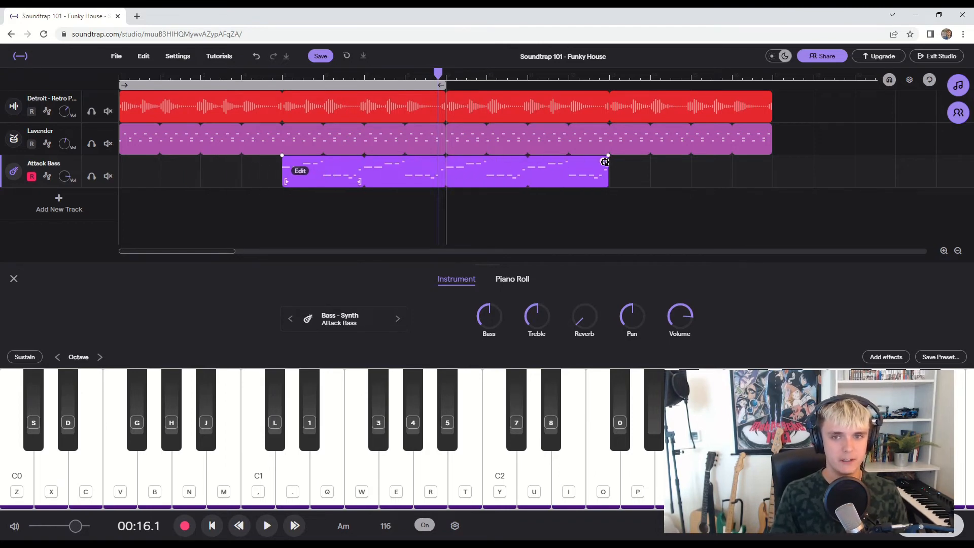
drag(605, 161, 576, 163)
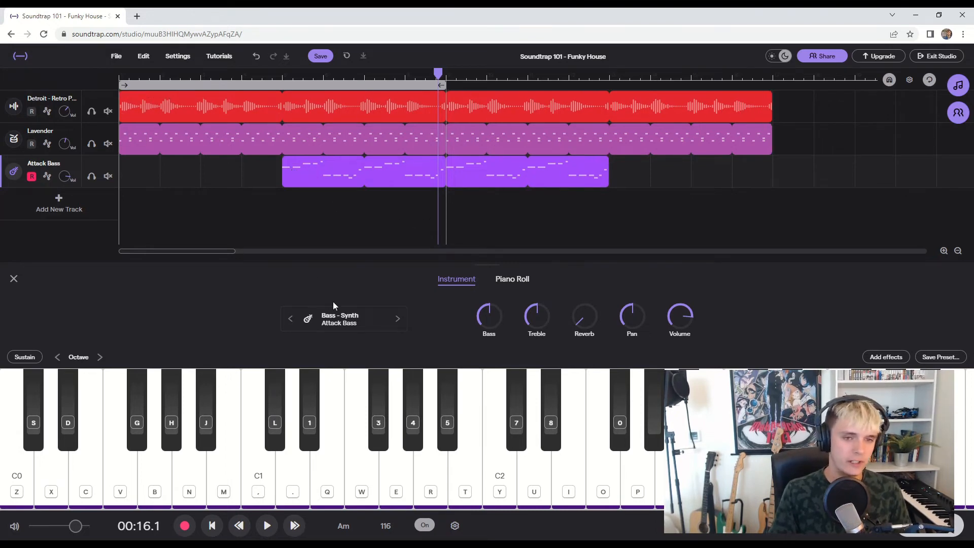
drag(439, 75, 193, 76)
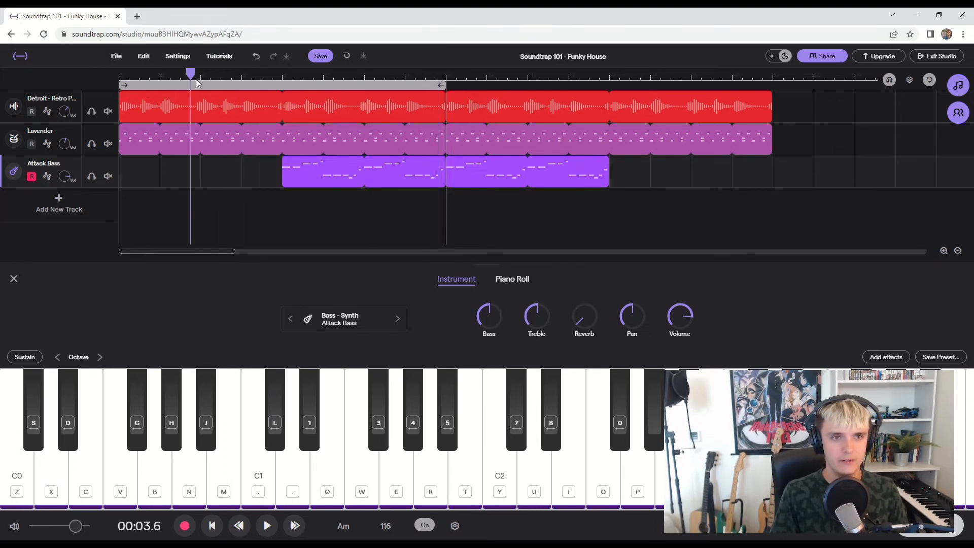
key(space)
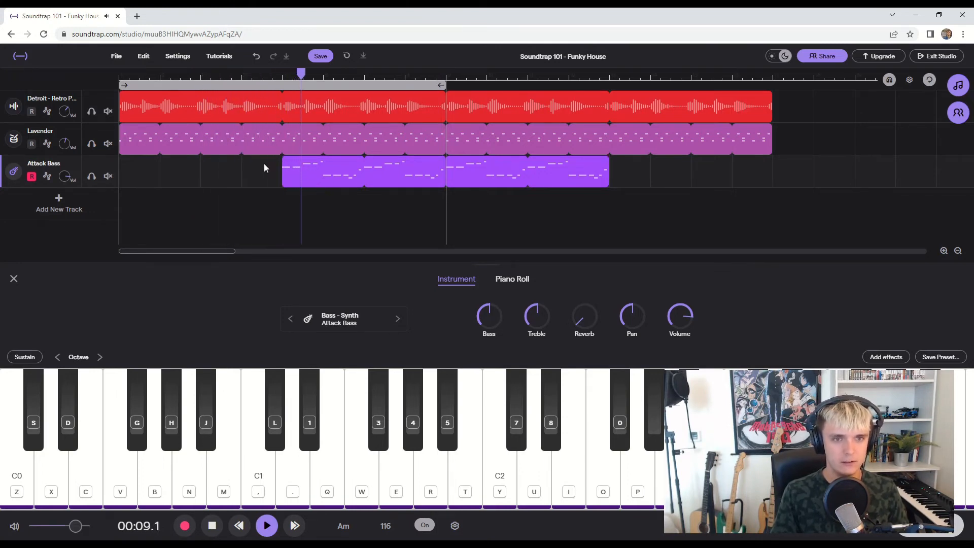
key(space)
Step: Move the looped bass region to start at the third bar, try trimming its start, and undo the trim
scroll(269, 172, up, 3)
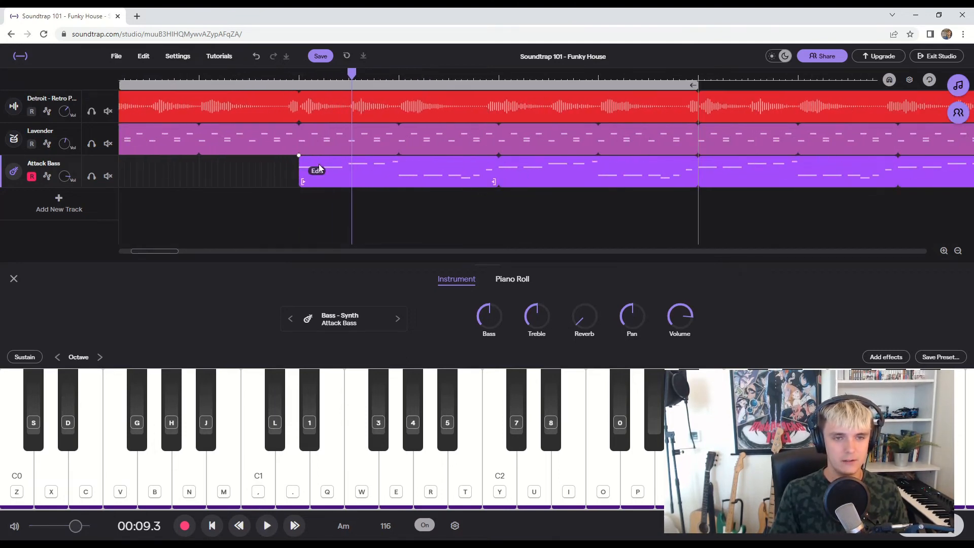
scroll(450, 178, down, 3)
scroll(701, 173, up, 3)
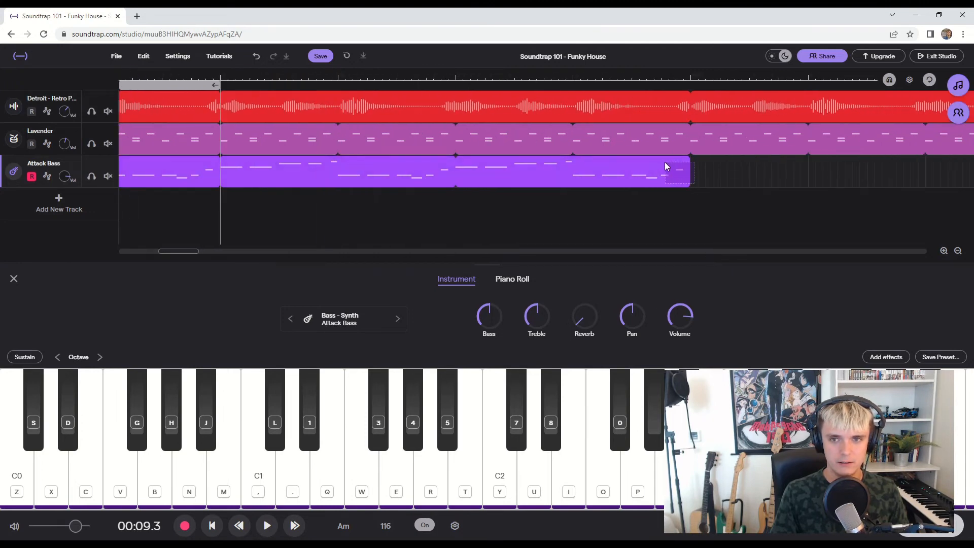
click(709, 185)
scroll(322, 185, down, 5)
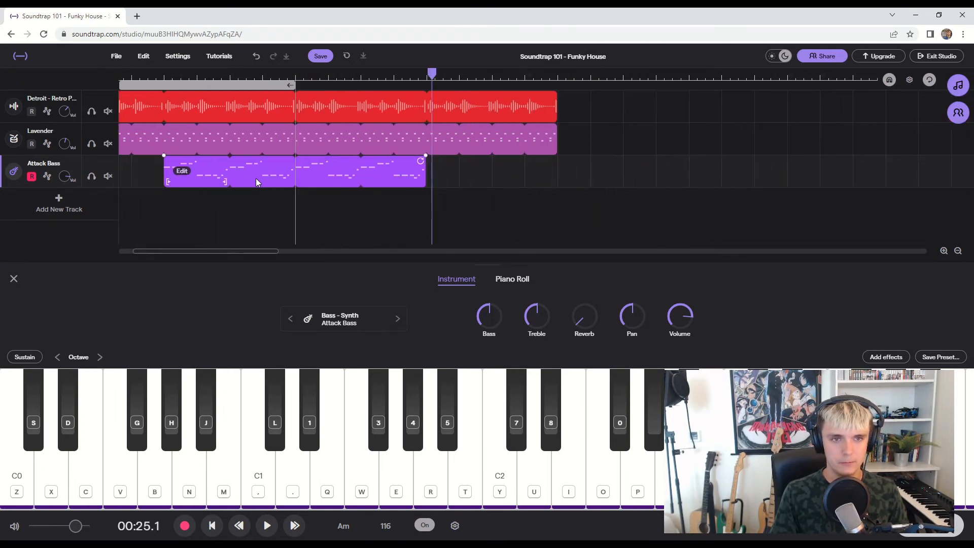
drag(241, 173, 225, 173)
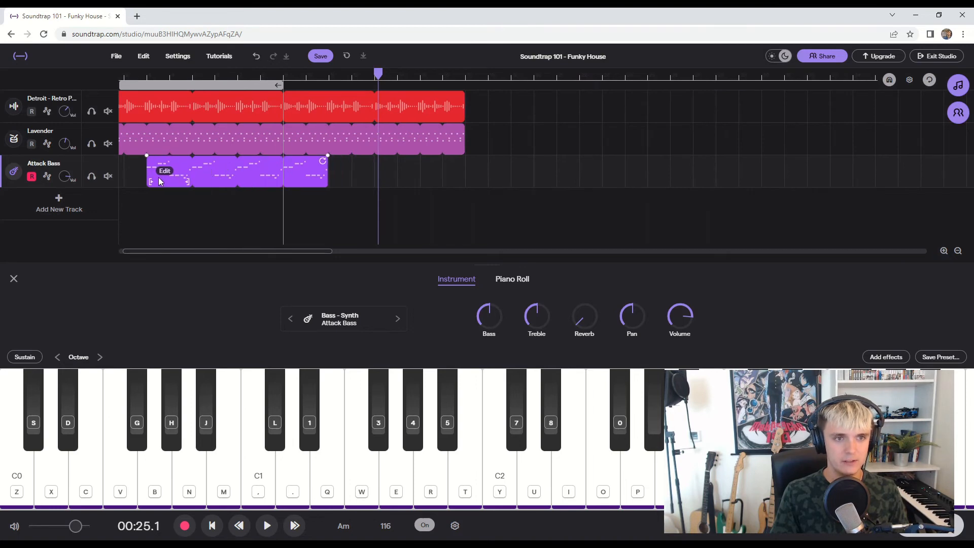
scroll(203, 179, up, 3)
scroll(184, 253, left, 3)
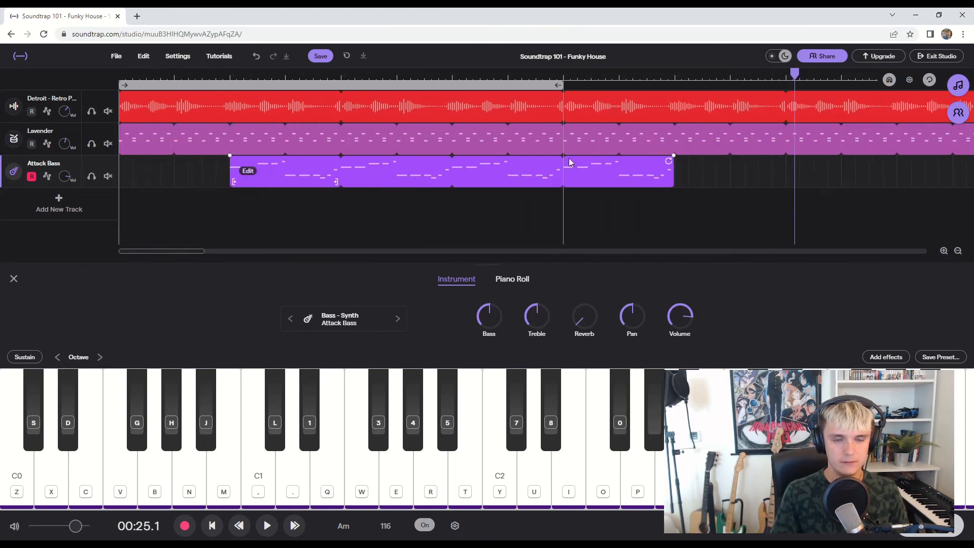
drag(237, 182, 258, 181)
key(ctrl+z)
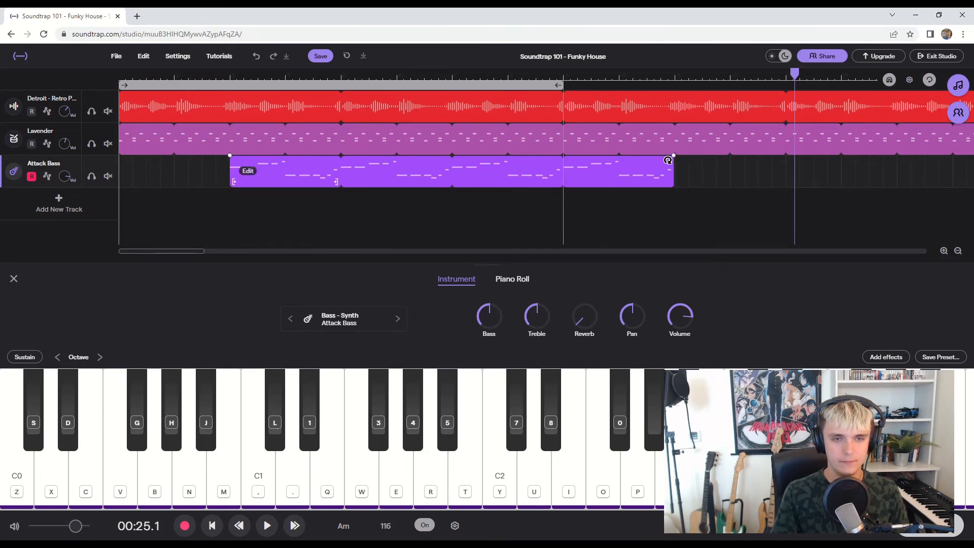
Step: Reduce the bass loop to a single two-bar region at the seventh bar and paste a copy at the fifth bar
drag(664, 161, 505, 170)
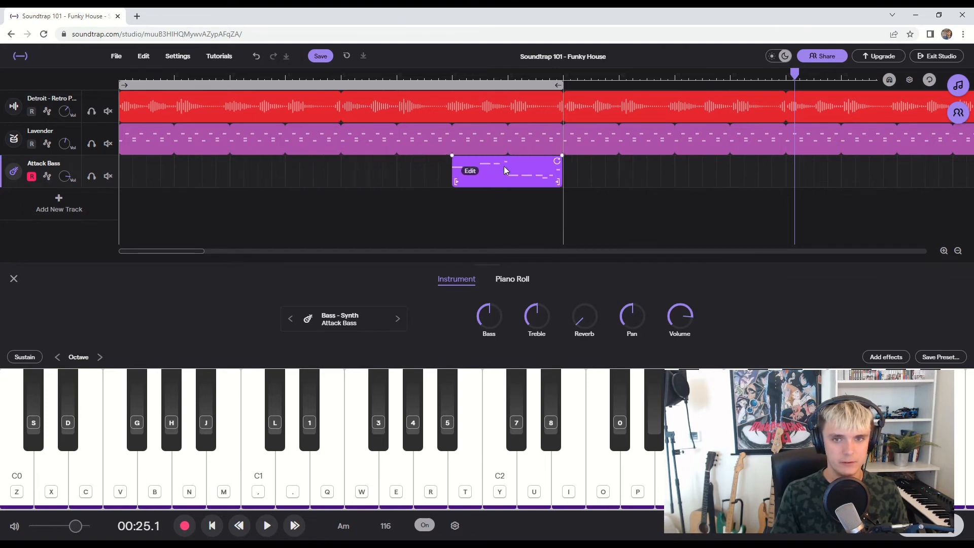
click(341, 173)
key(ctrl+v)
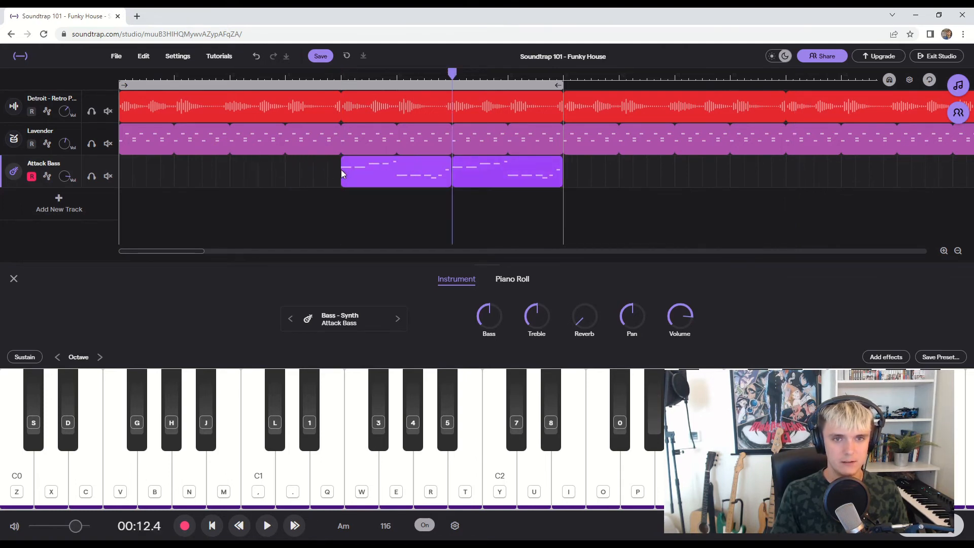
Step: Place one two-bar bass region at the third bar and loop the other from the fifth through the twelfth bar
drag(416, 171, 305, 171)
drag(523, 174, 780, 168)
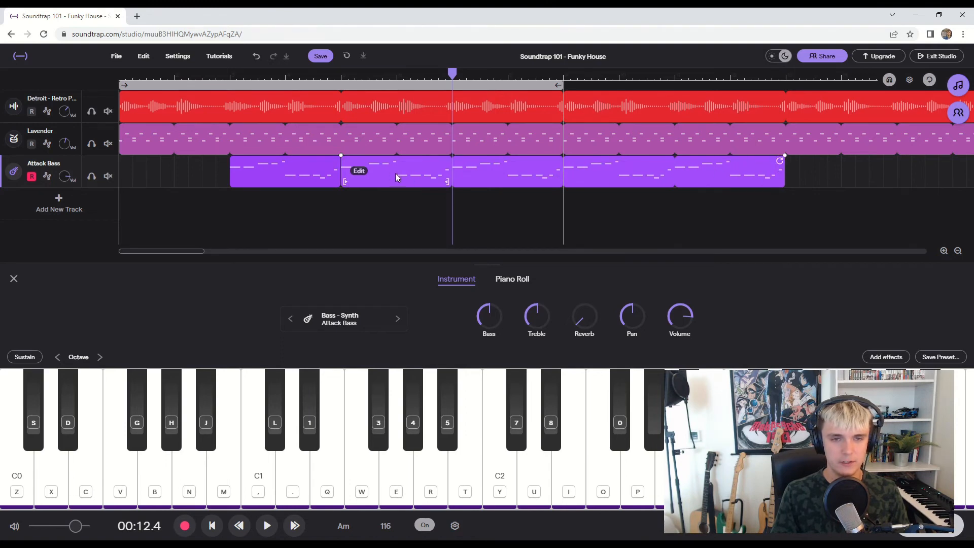
Step: Open the notes of the bass region at the third bar and delete all of them except the last two pickup notes
click(304, 174)
right_click(255, 175)
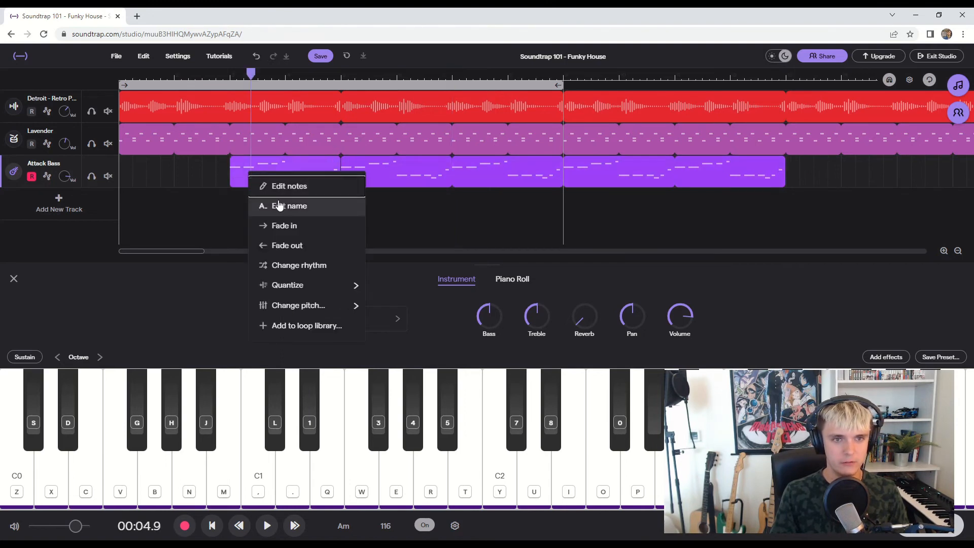
click(283, 195)
click(314, 349)
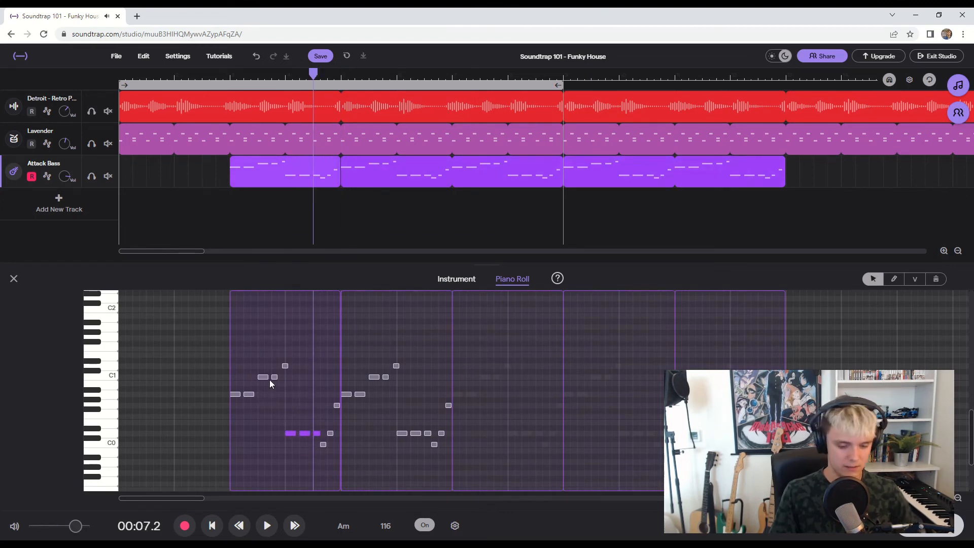
key(Delete)
drag(284, 404, 263, 377)
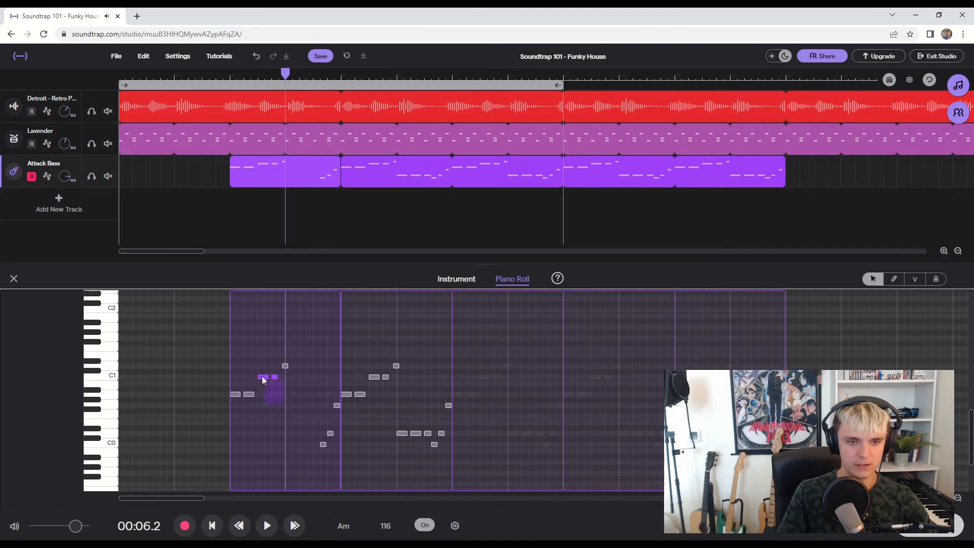
double_click(324, 444)
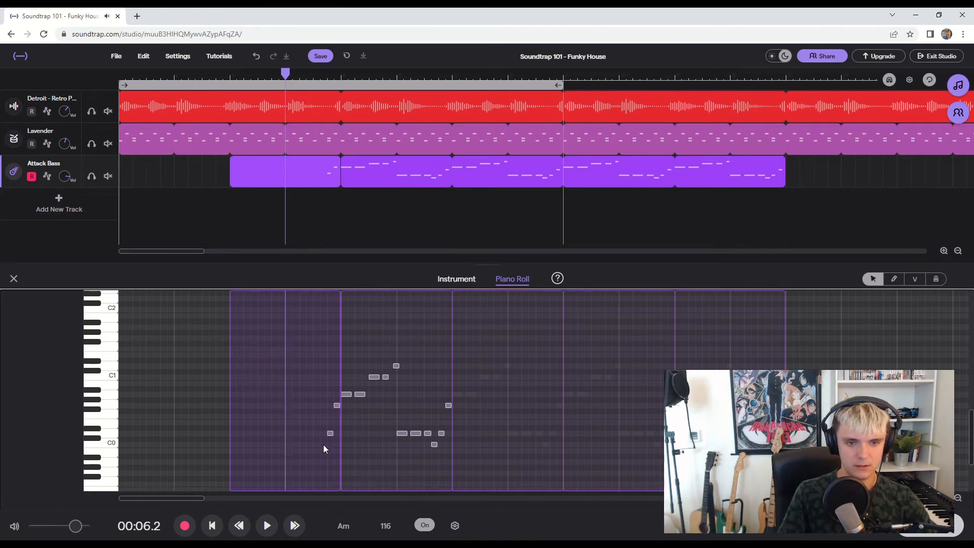
click(292, 397)
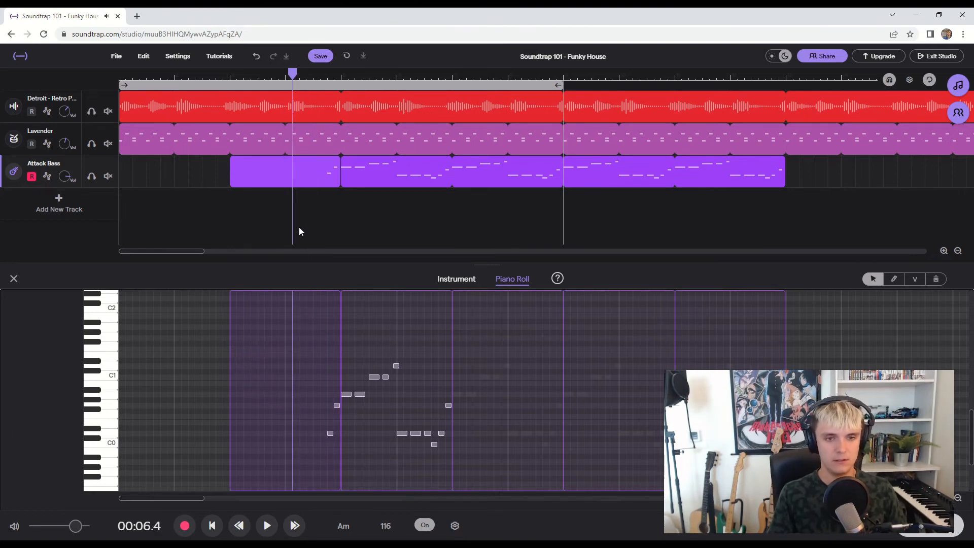
Step: Trim the start of the first bass region to just before its two pickup notes and play the lead-in to the loop
drag(231, 186, 329, 186)
click(280, 185)
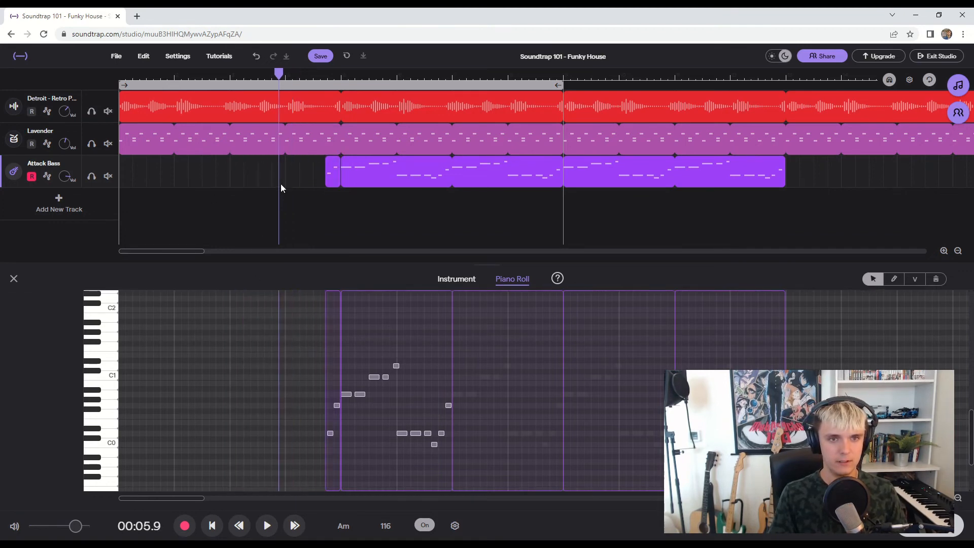
key(space)
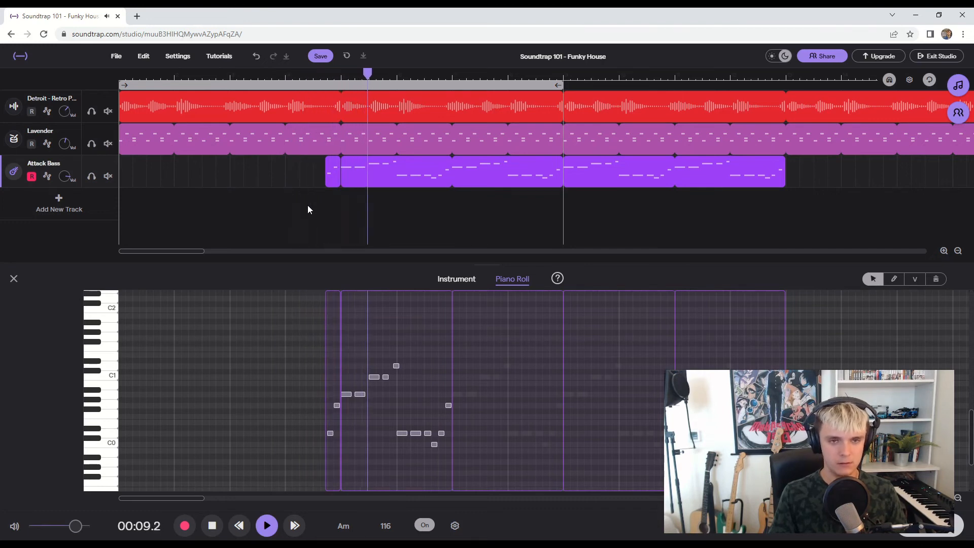
scroll(307, 205, down, 3)
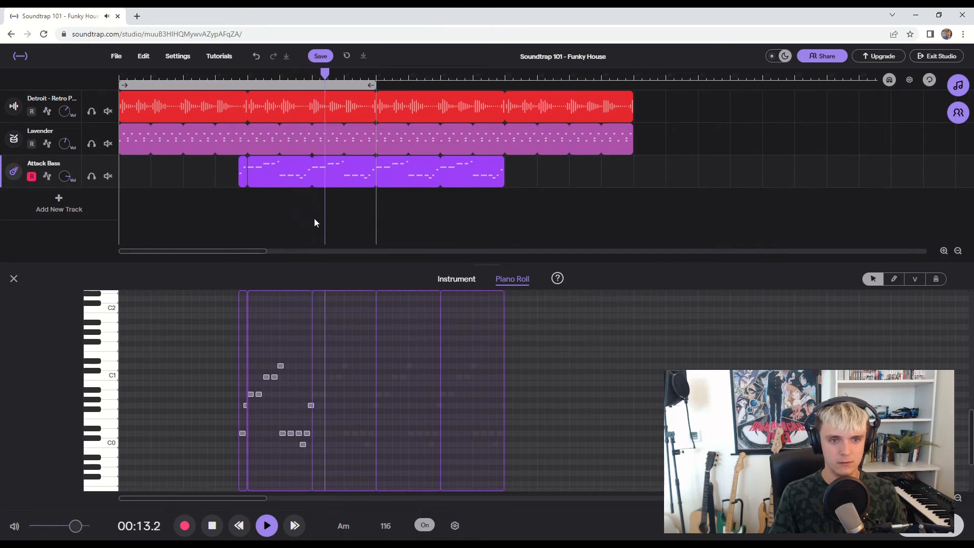
key(space)
Step: Select all notes of the looped bass region and raise their velocity to about 126
click(267, 389)
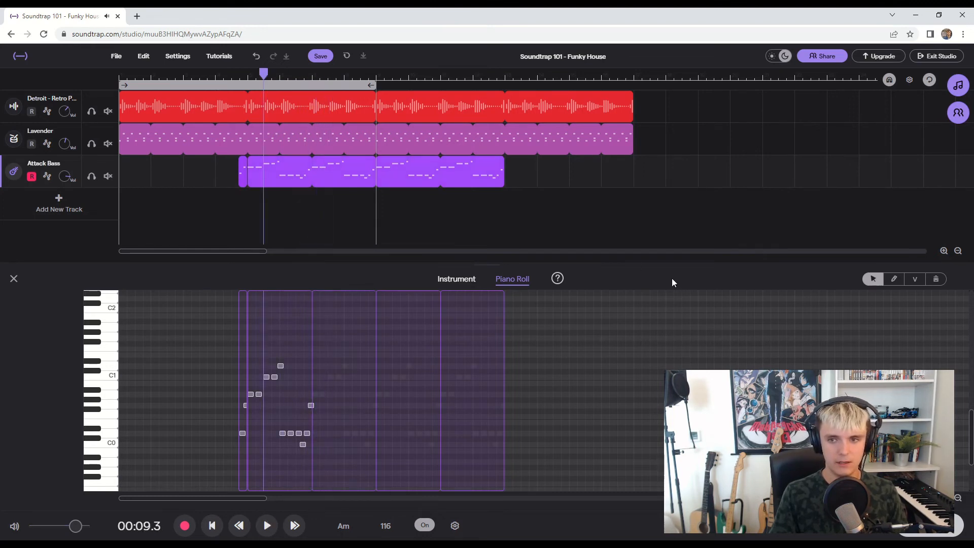
click(917, 280)
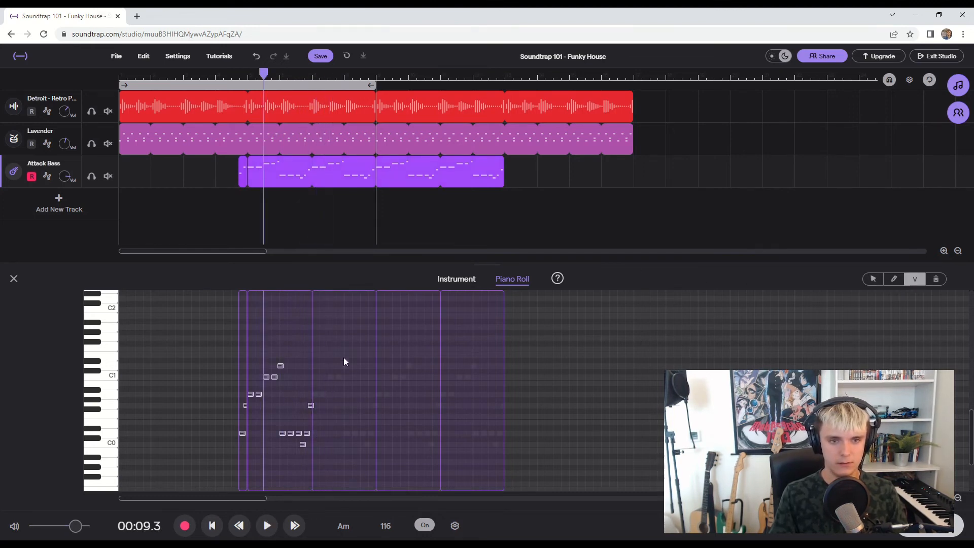
scroll(278, 401, up, 2)
click(248, 345)
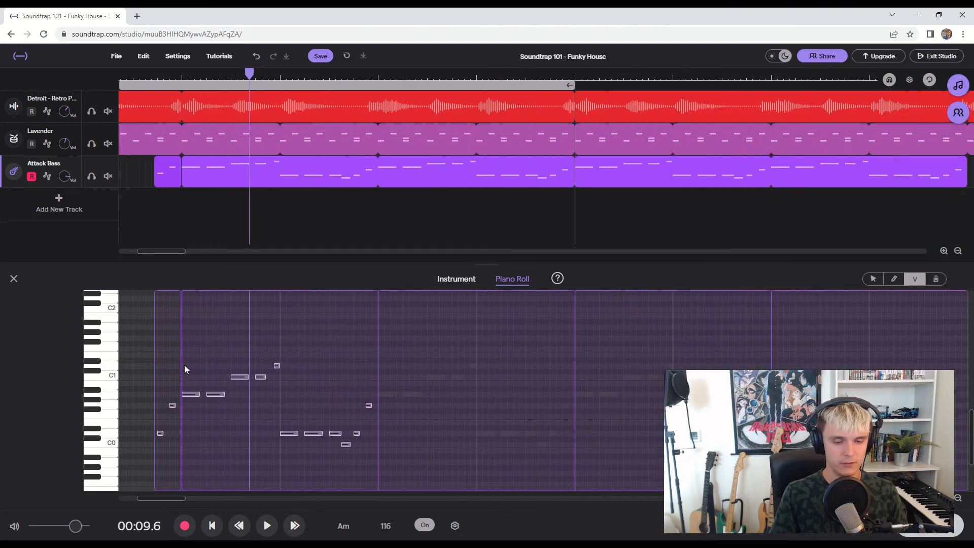
key(ctrl+a)
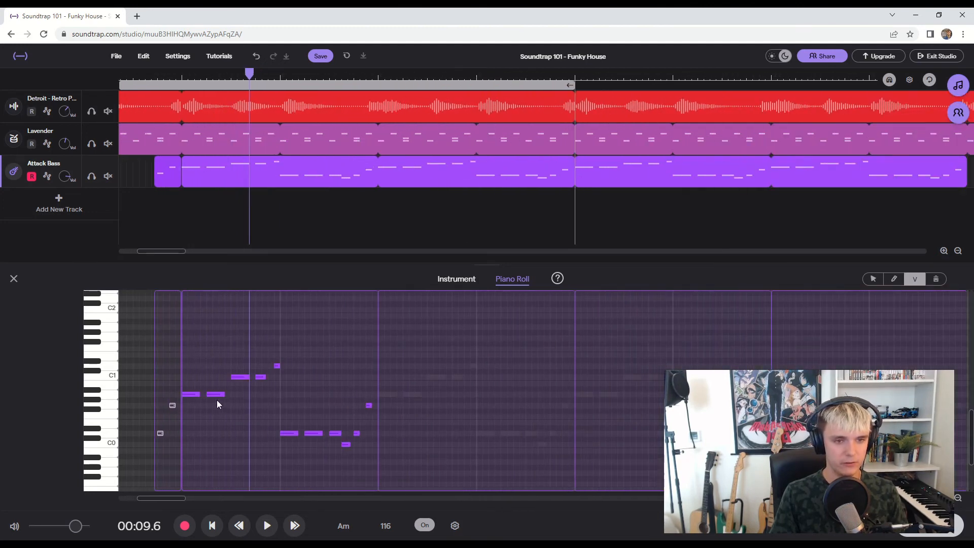
drag(217, 395, 224, 294)
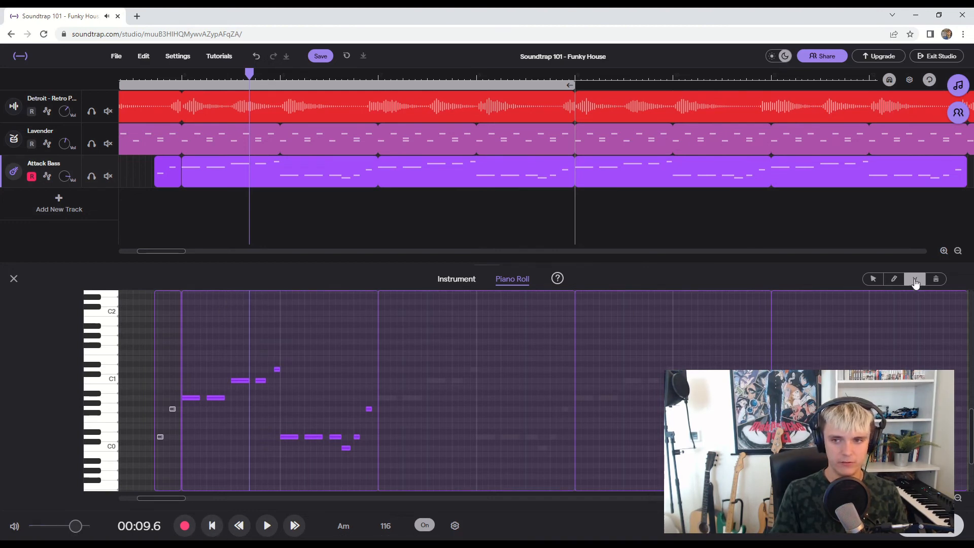
drag(186, 339, 344, 449)
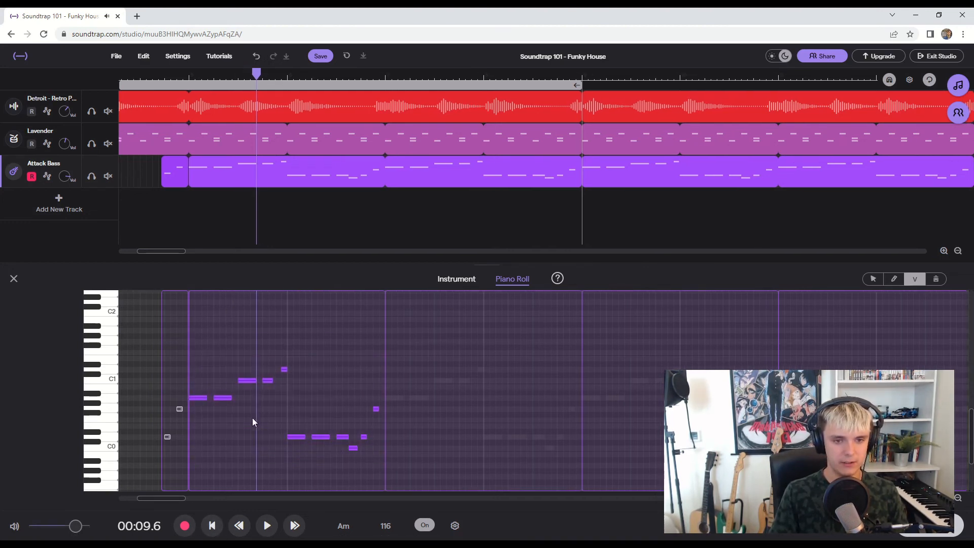
mouse_move(199, 399)
scroll(199, 399, left, 1)
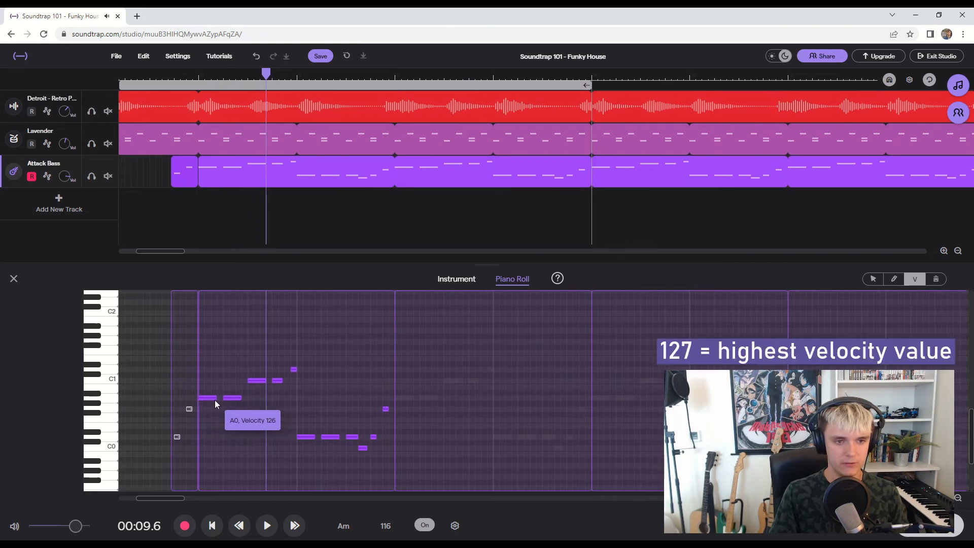
Step: Play the arrangement from just before the bass pickup and close the note editor
scroll(227, 326, up, 2)
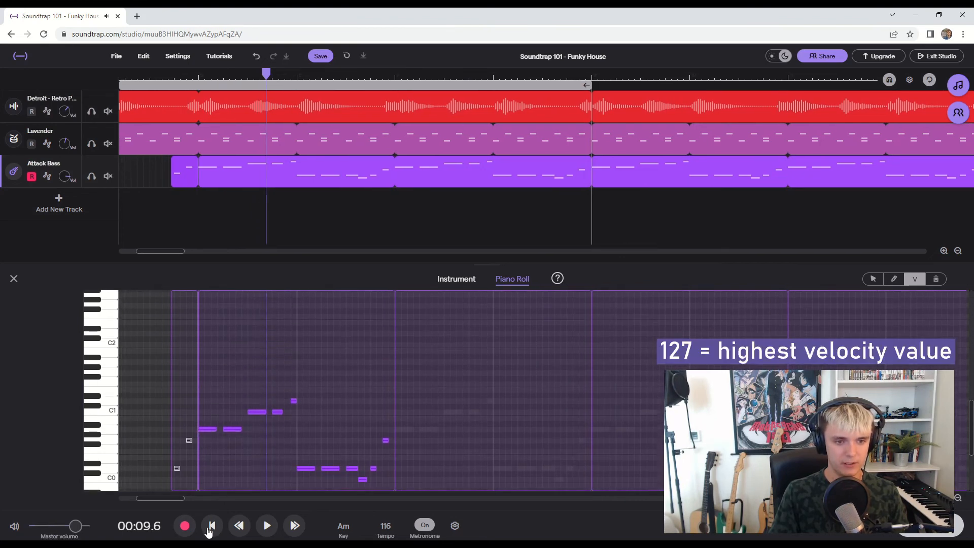
scroll(248, 370, down, 3)
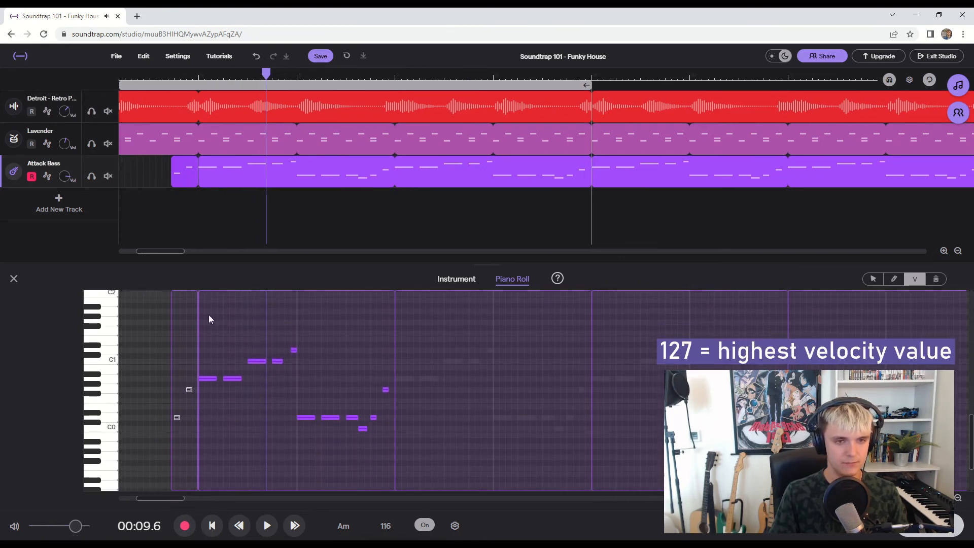
scroll(156, 185, left, 5)
click(242, 172)
key(space)
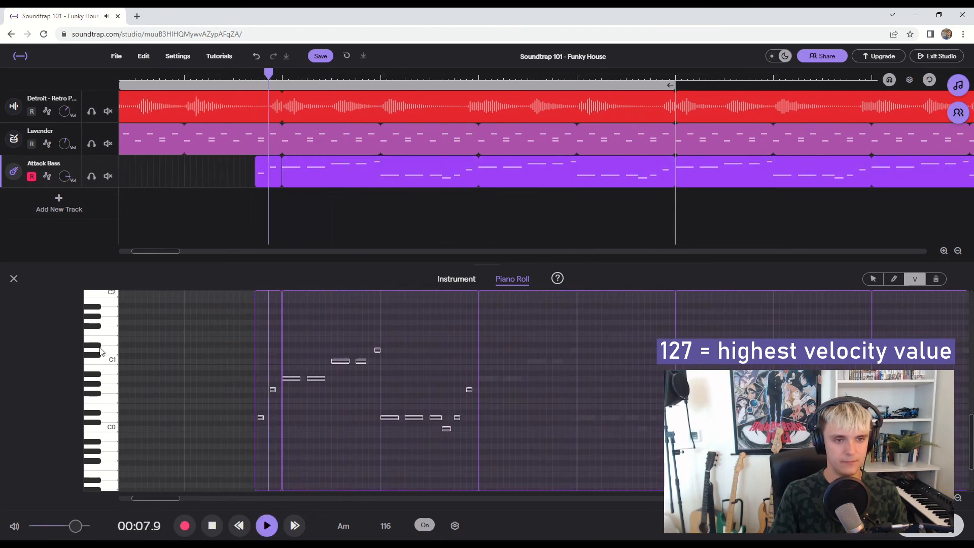
click(14, 280)
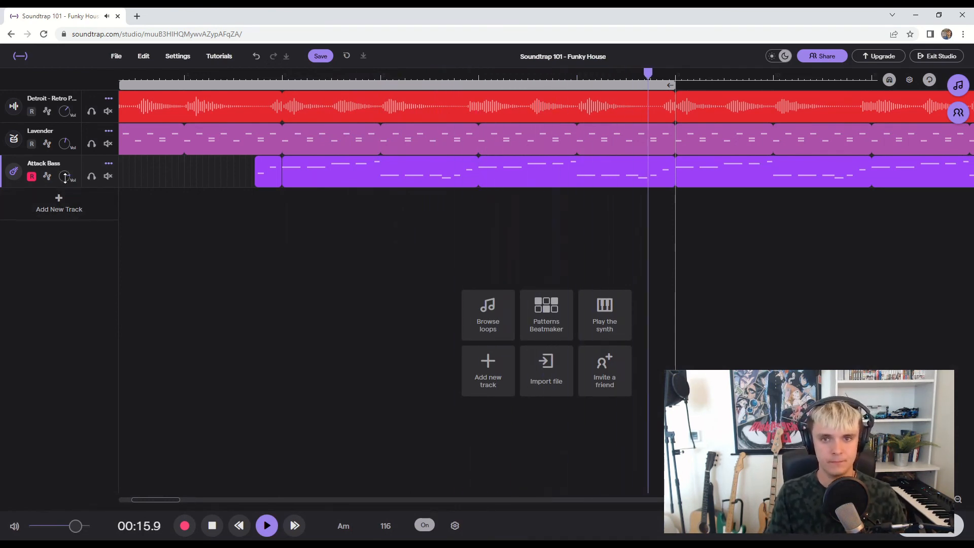
key(space)
scroll(310, 214, down, 4)
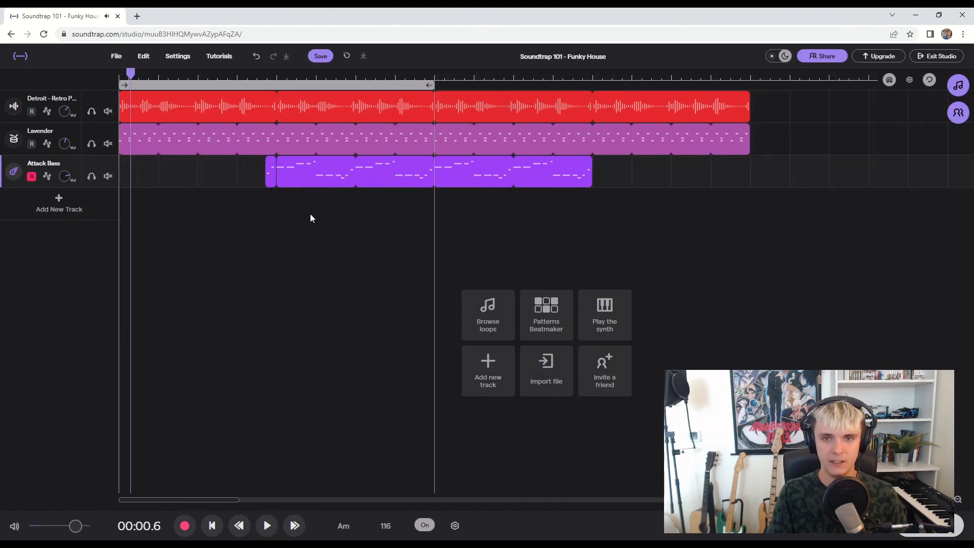